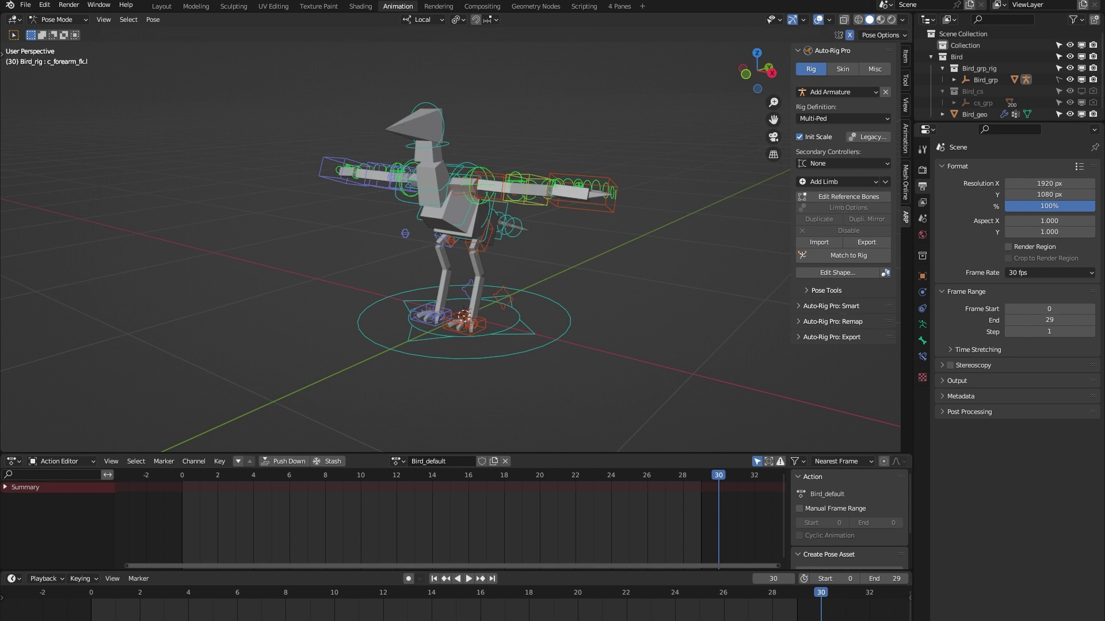
Assign the Bird_fly action to the rig and preview its playback in the 4 Panes workspace.
{"action": "left_click", "coordinate": [398, 461]}
{"action": "left_click", "coordinate": [409, 489]}
{"action": "key", "text": "space"}
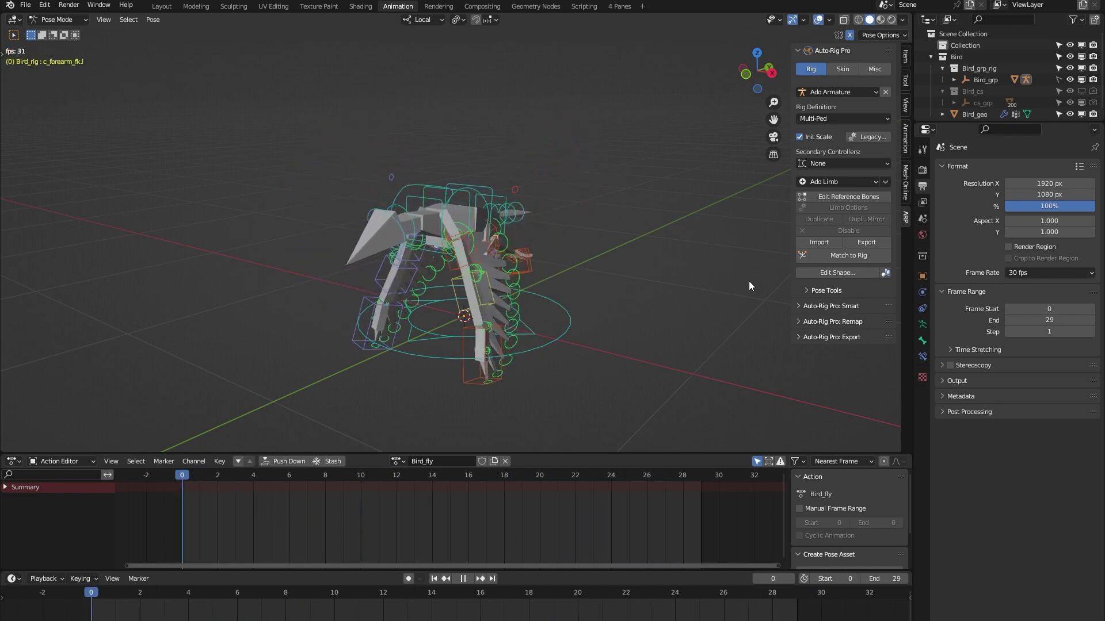
{"action": "left_click", "coordinate": [620, 6]}
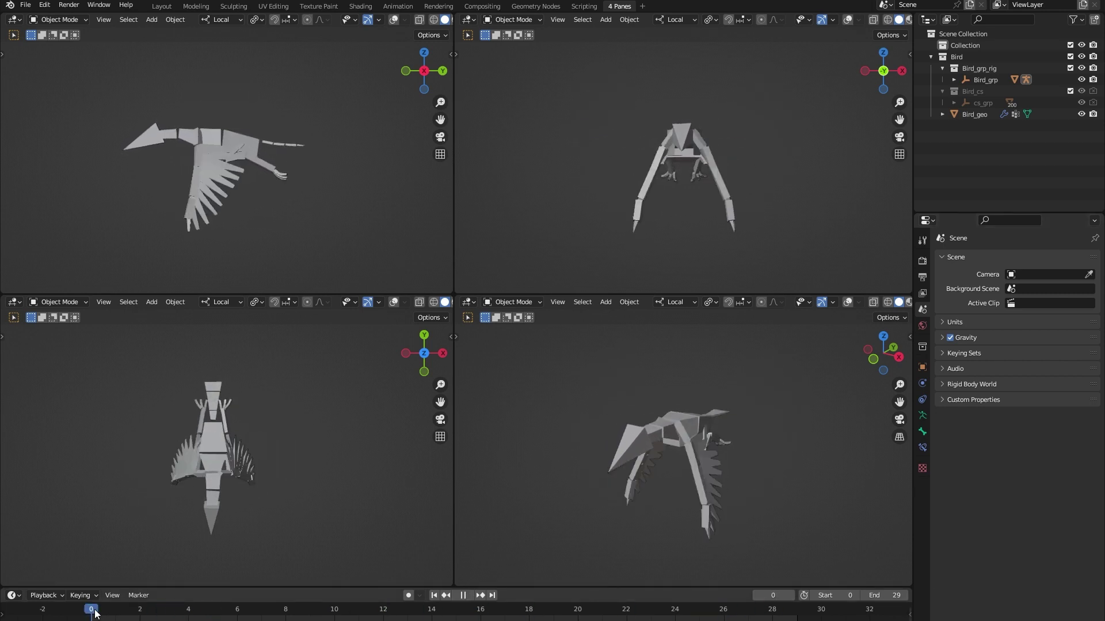
{"action": "key", "text": "Escape"}
Return to the Animation workspace and switch the rig to the Bird_default action.
{"action": "left_click", "coordinate": [386, 6]}
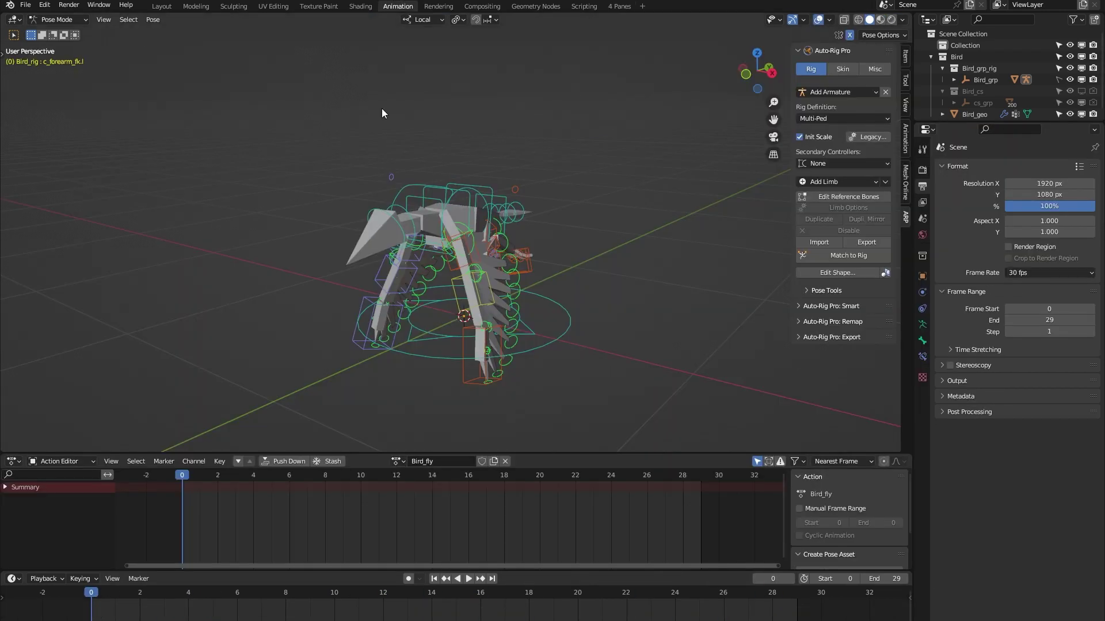
{"action": "left_click", "coordinate": [405, 461]}
{"action": "left_click", "coordinate": [406, 482]}
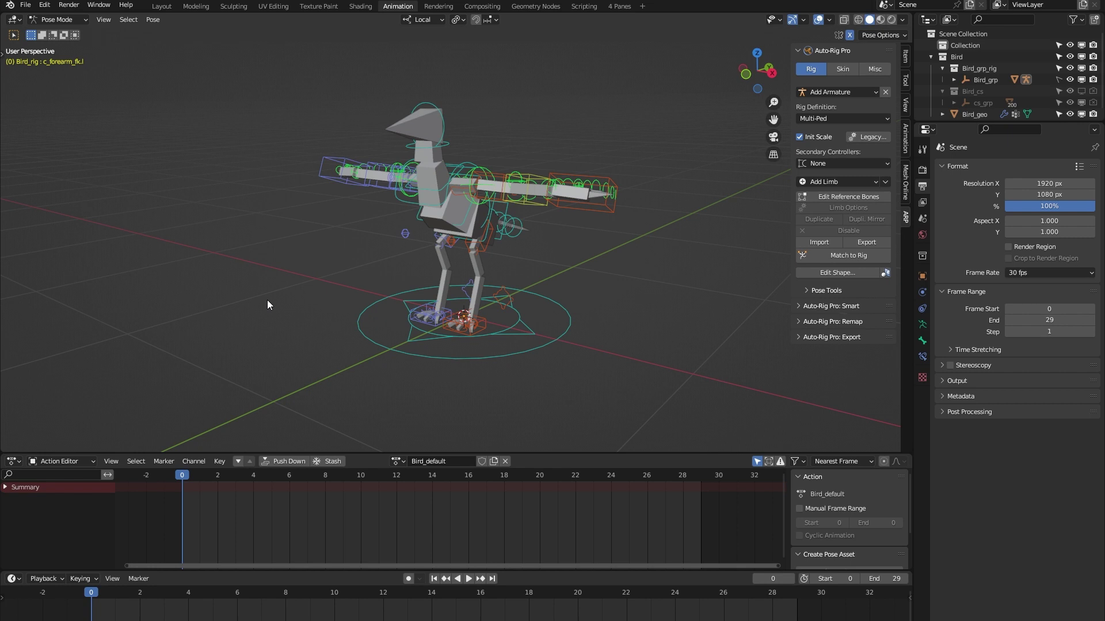
Display the bird rig's reference bones for editing and switch to Object Mode.
{"action": "left_click", "coordinate": [827, 198]}
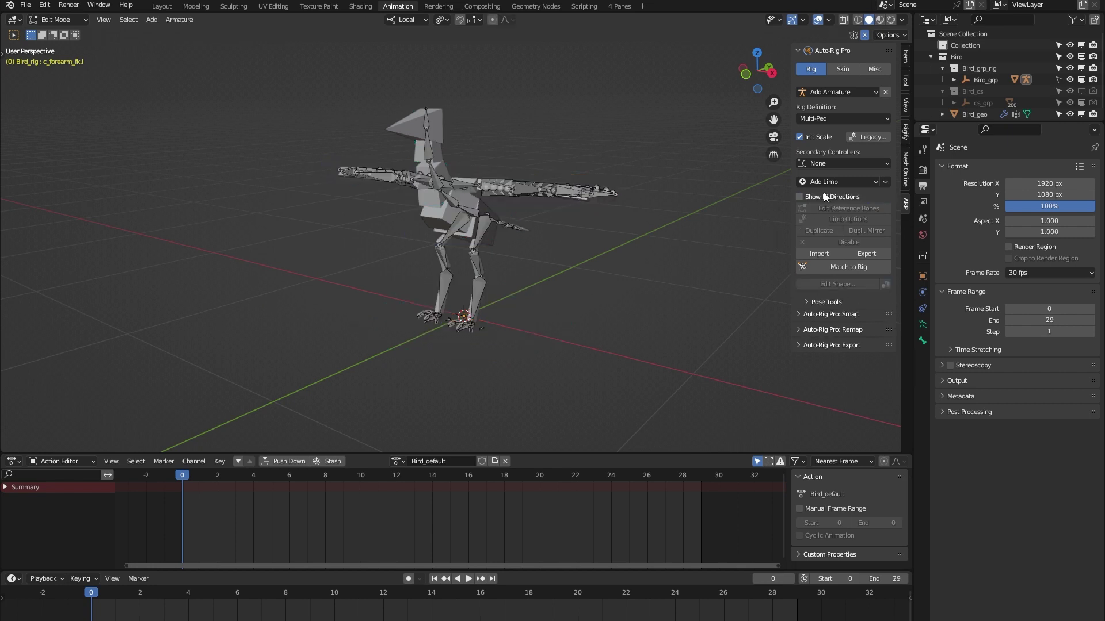
{"action": "key", "text": "ctrl+Tab"}
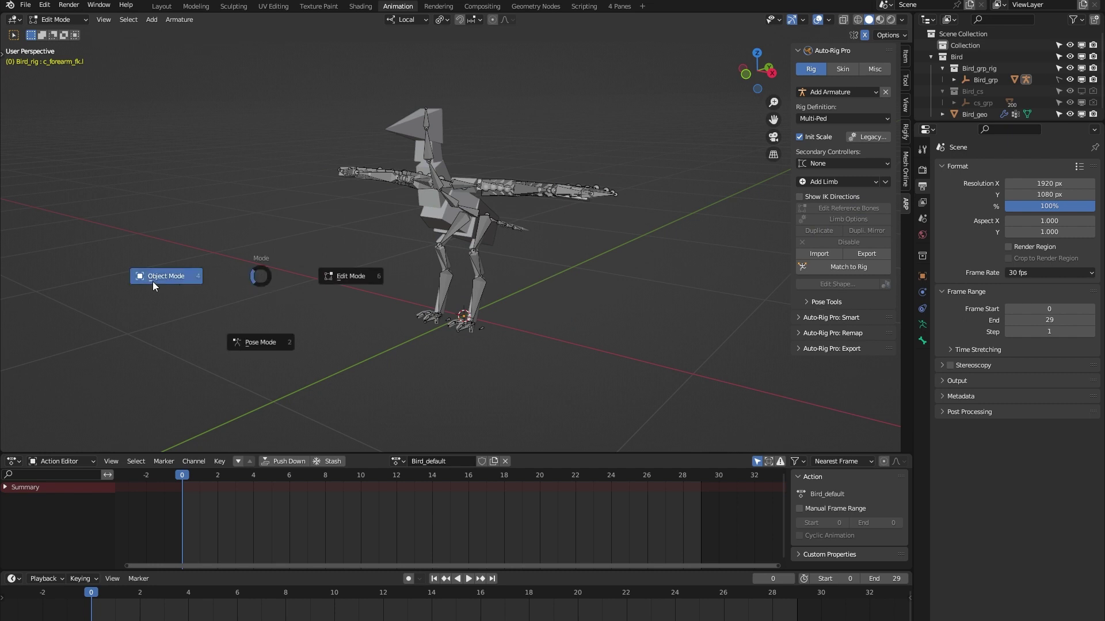
{"action": "left_click", "coordinate": [153, 281]}
Delete the Bird_geo mesh from the scene and undo the deletion.
{"action": "left_click", "coordinate": [396, 136]}
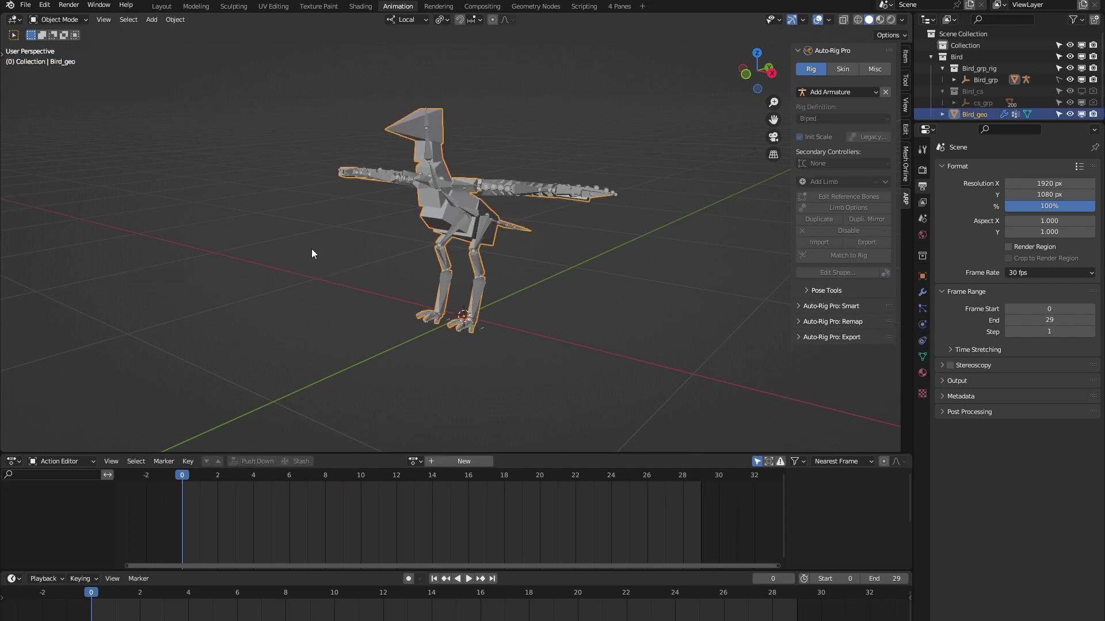
{"action": "middle_click_drag", "start_coordinate": [313, 253], "coordinate": [299, 256]}
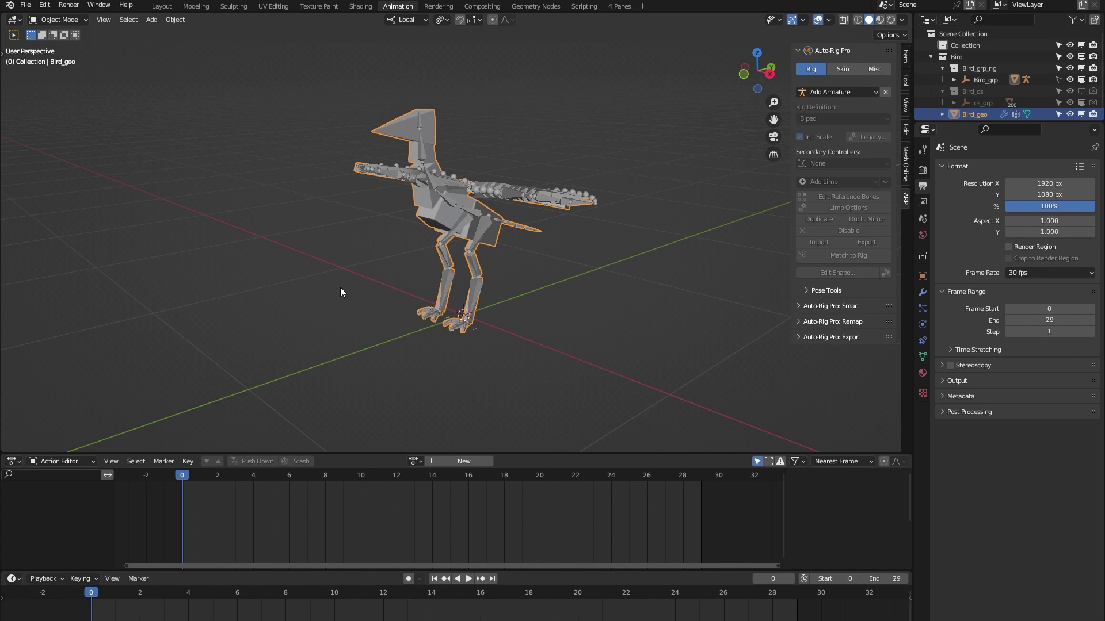
{"action": "key", "text": "Delete"}
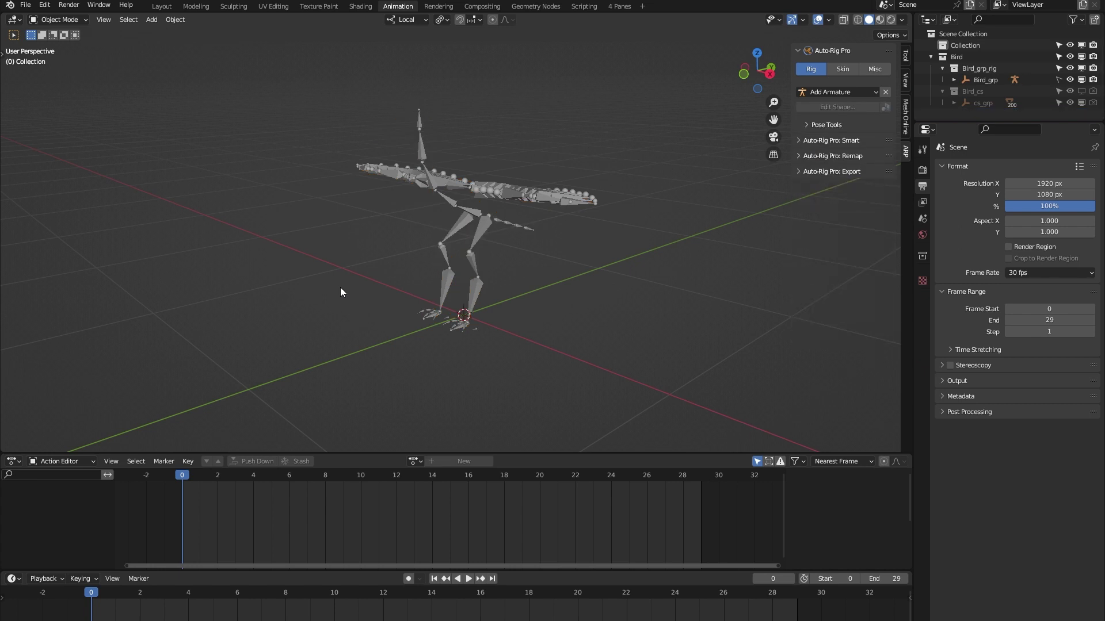
{"action": "key", "text": "ctrl+z"}
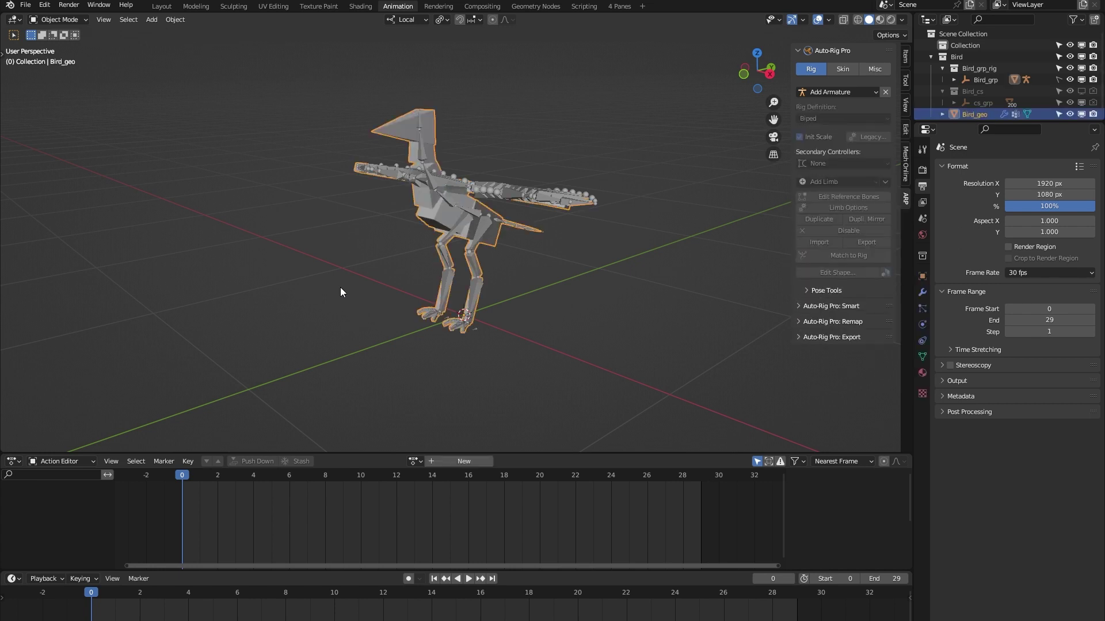
Select the Bird_rig armature and run Match to Rig to restore the posing controllers.
{"action": "left_click", "coordinate": [334, 287]}
{"action": "left_click", "coordinate": [421, 153]}
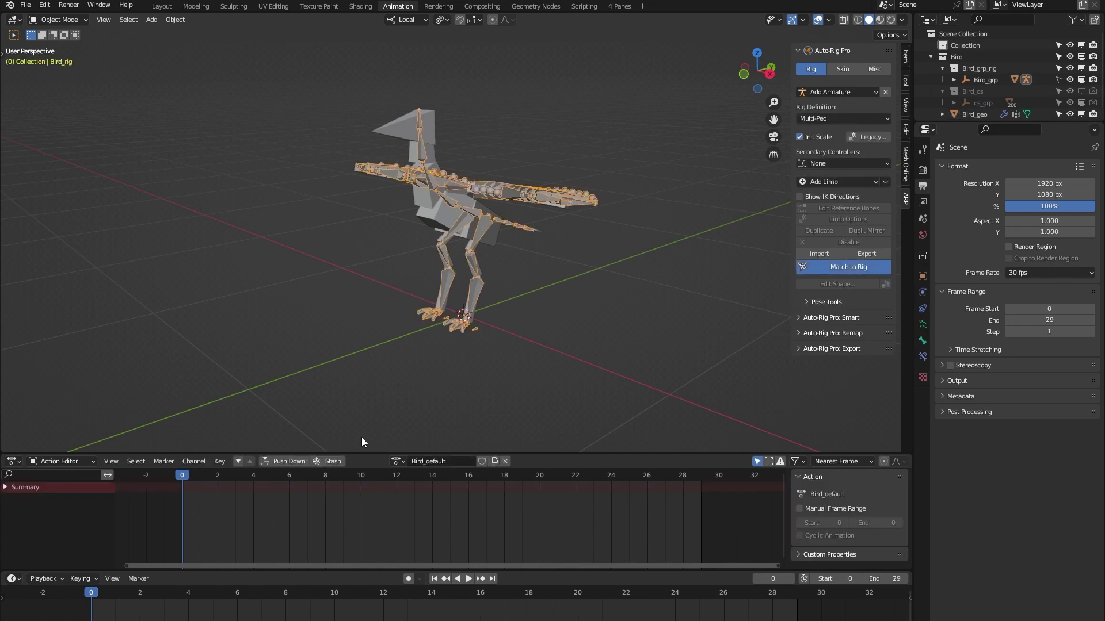
{"action": "middle_click_drag", "start_coordinate": [295, 379], "coordinate": [444, 353]}
Try moving the whole bird with the outer ground controller c_pos using the Move tool, and cancel the move.
{"action": "left_click", "coordinate": [445, 354]}
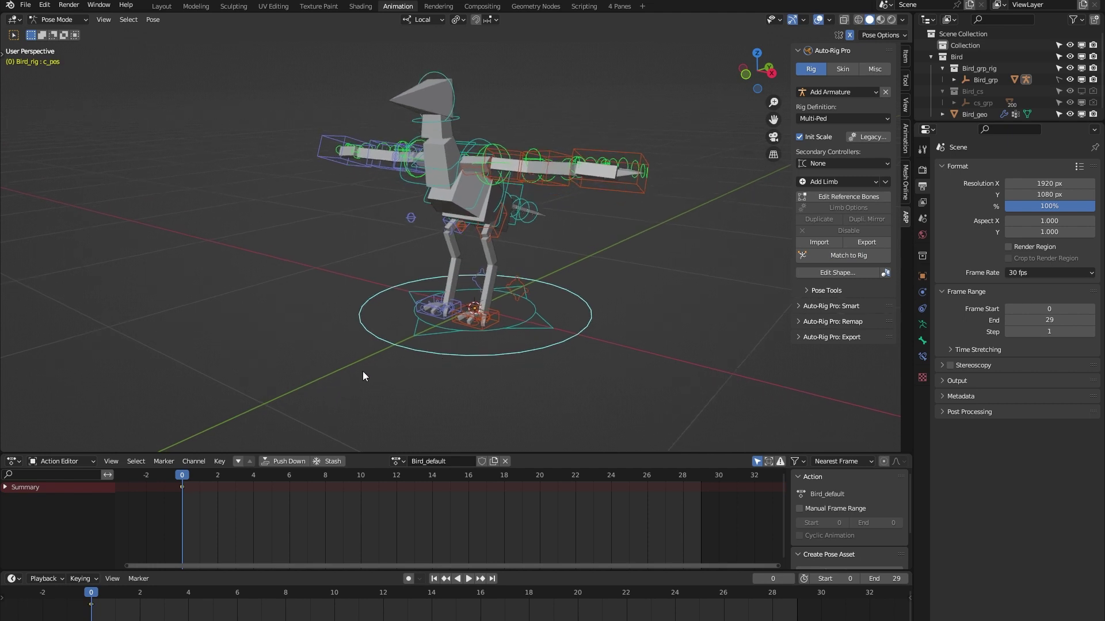
{"action": "middle_click_drag", "start_coordinate": [327, 372], "coordinate": [323, 379]}
{"action": "key", "text": "w"}
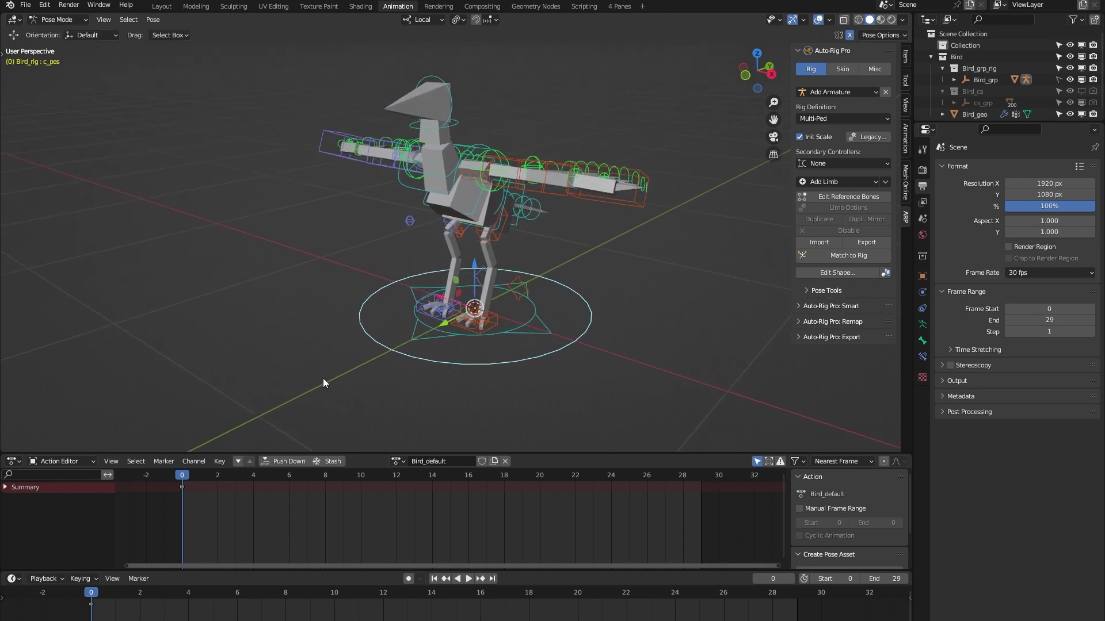
{"action": "left_click_drag", "start_coordinate": [451, 330], "coordinate": [409, 325]}
{"action": "right_click", "coordinate": [410, 325]}
Move the bird along the local Y axis with the c_traj ground controller and undo the move.
{"action": "left_click", "coordinate": [433, 329]}
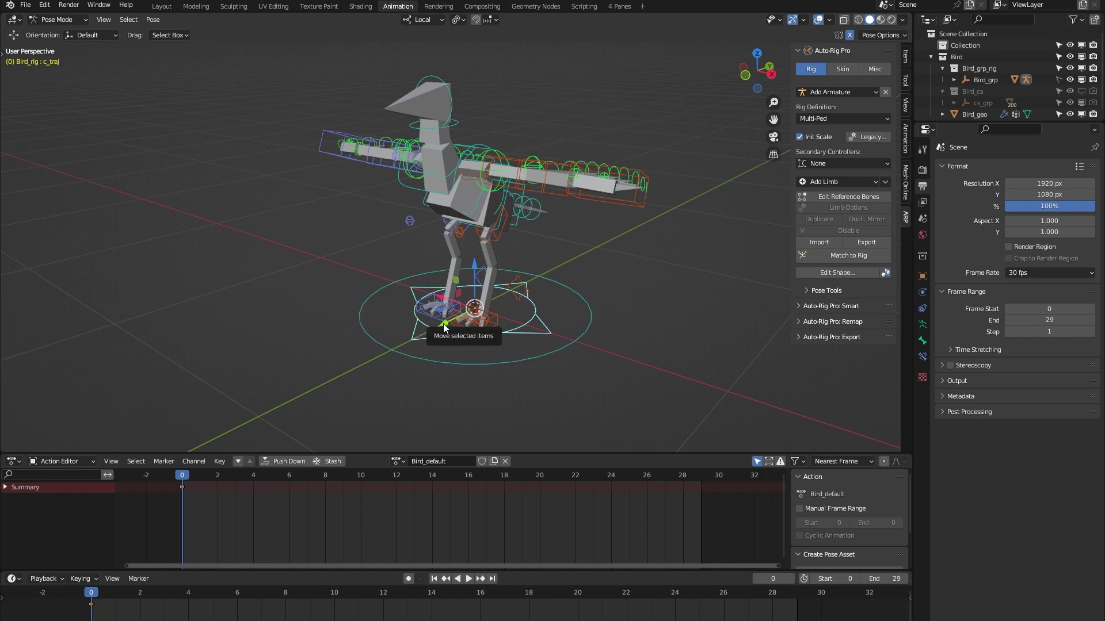
{"action": "left_click_drag", "start_coordinate": [443, 328], "coordinate": [533, 285]}
{"action": "key", "text": "ctrl+z"}
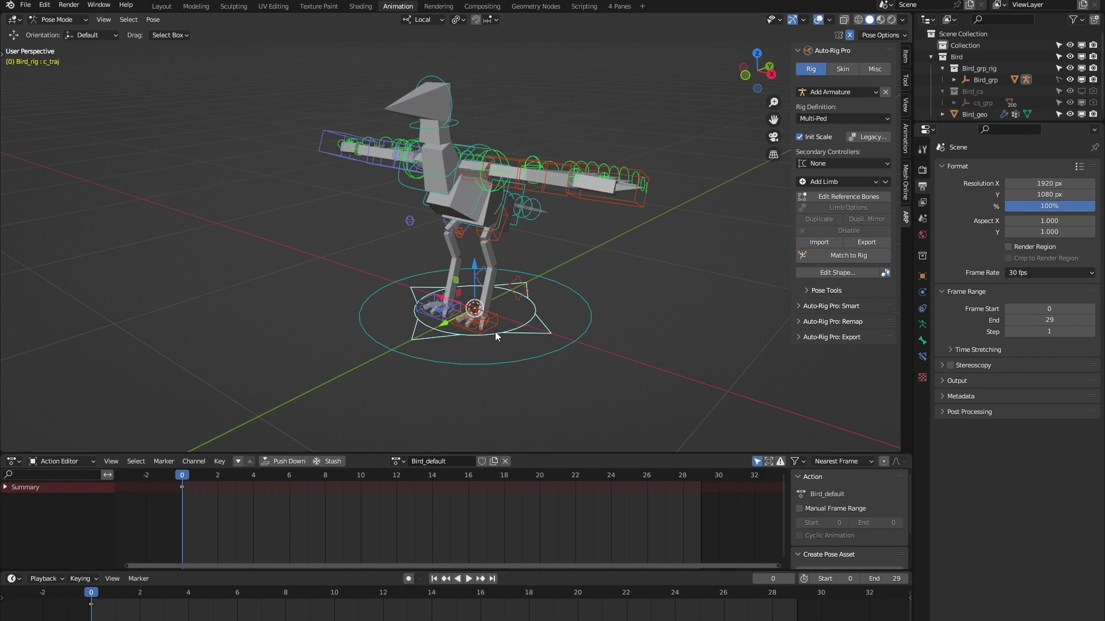
Move the body with the c_root_master.x hip controller along its local Z axis and undo the move.
{"action": "middle_click_drag", "start_coordinate": [575, 294], "coordinate": [486, 207]}
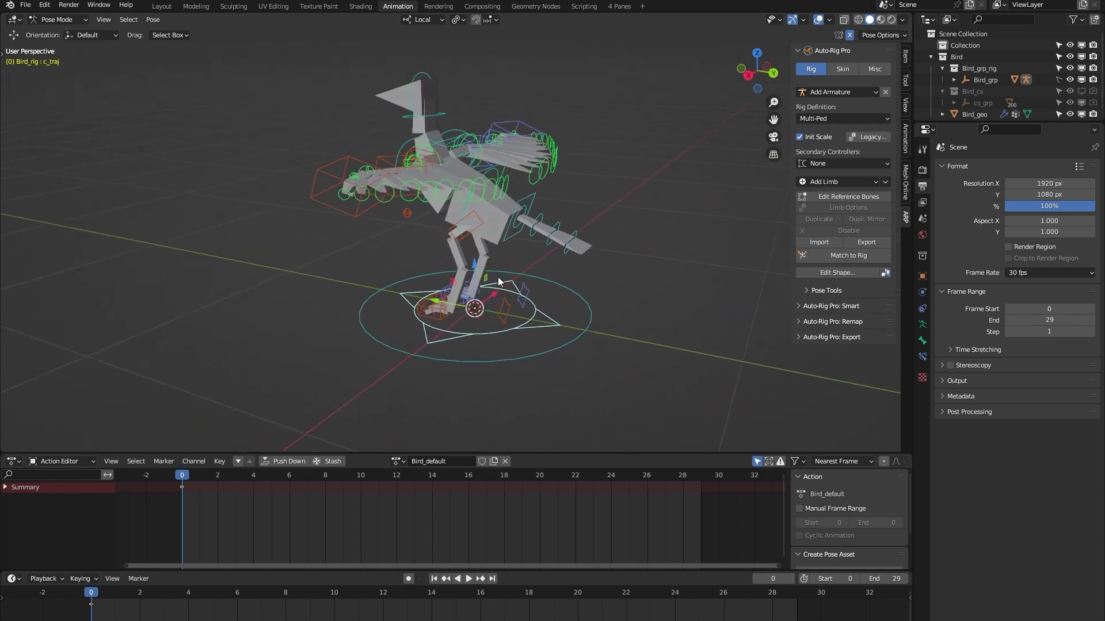
{"action": "left_click", "coordinate": [481, 172]}
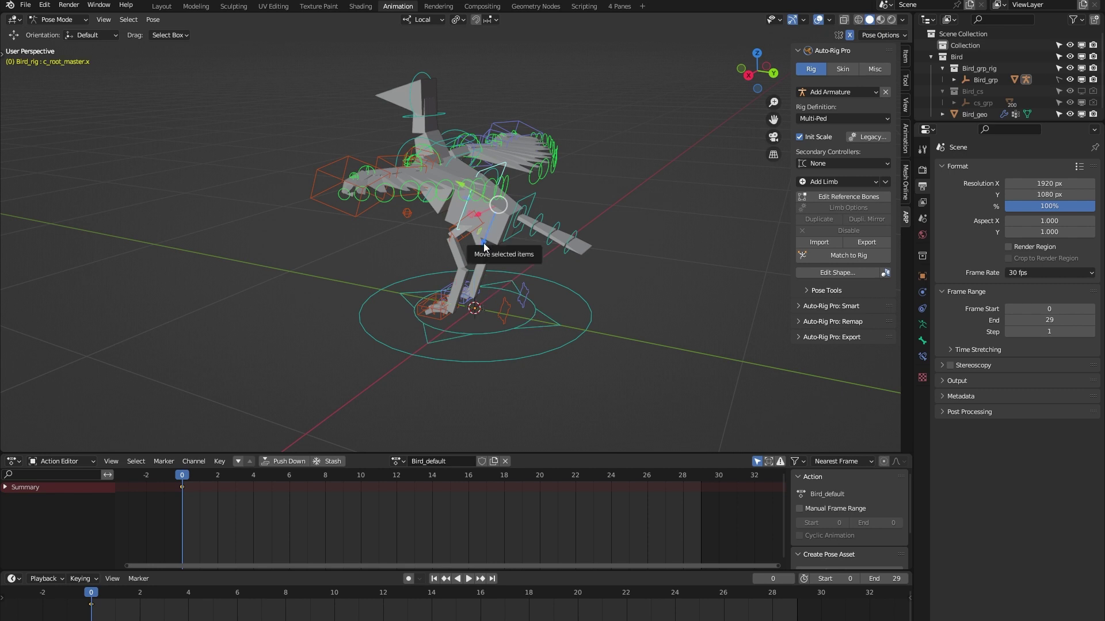
{"action": "left_click_drag", "start_coordinate": [484, 246], "coordinate": [476, 268]}
{"action": "key", "text": "ctrl+z"}
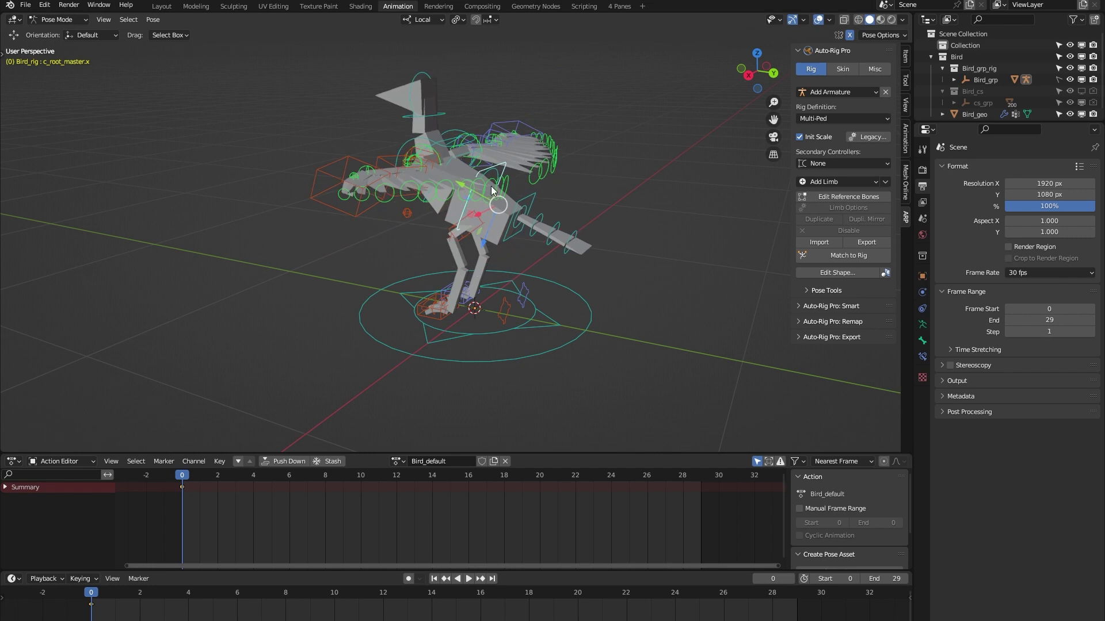
Rotate the c_root.x hip controller about 45° around its local Y axis and undo the rotation.
{"action": "left_click", "coordinate": [491, 196]}
{"action": "key", "text": "shift+space"}
{"action": "key", "text": "r"}
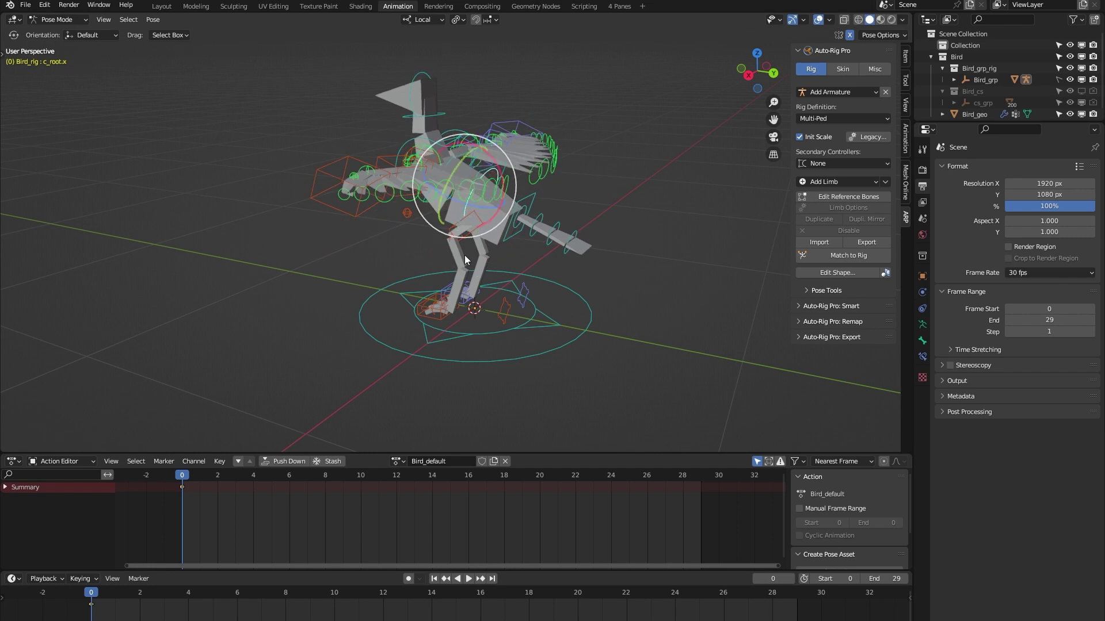
{"action": "middle_click_drag", "start_coordinate": [464, 254], "coordinate": [427, 252]}
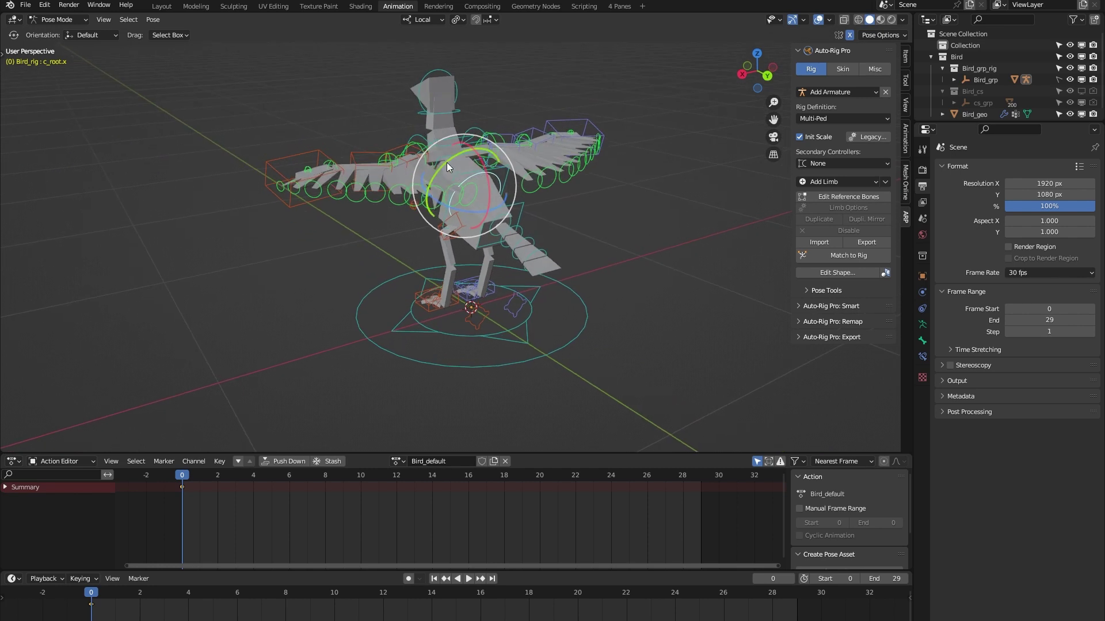
{"action": "left_click_drag", "start_coordinate": [446, 162], "coordinate": [446, 184]}
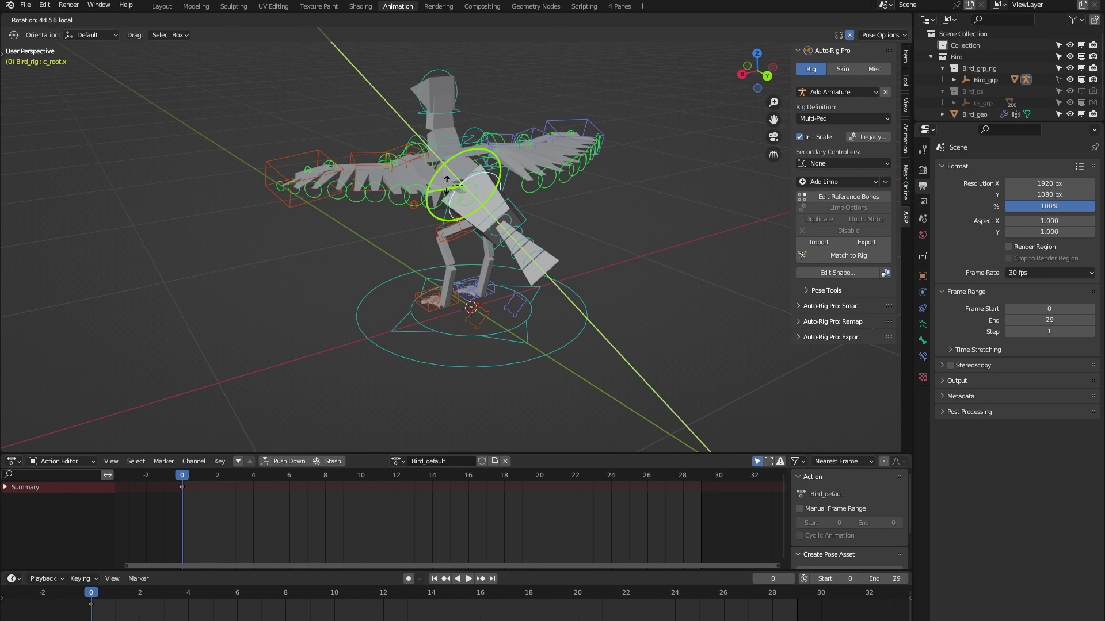
{"action": "left_click_drag", "start_coordinate": [447, 184], "coordinate": [447, 185]}
{"action": "key", "text": "ctrl+z"}
Rotate the tail with the c_tail_master.x controller and undo the rotation.
{"action": "left_click", "coordinate": [565, 224]}
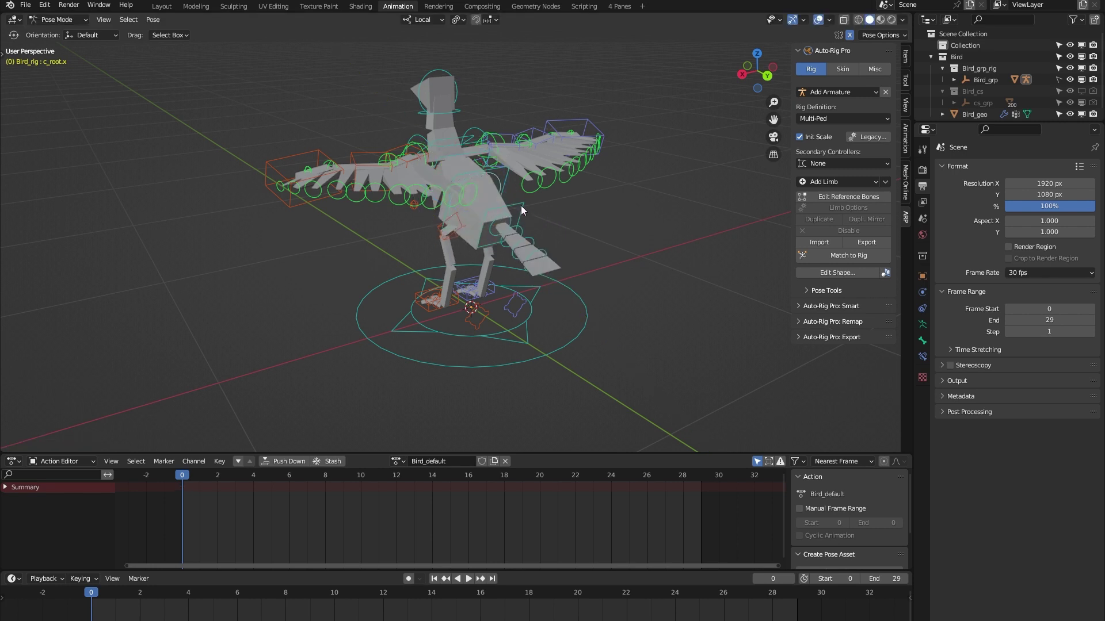
{"action": "left_click", "coordinate": [520, 205]}
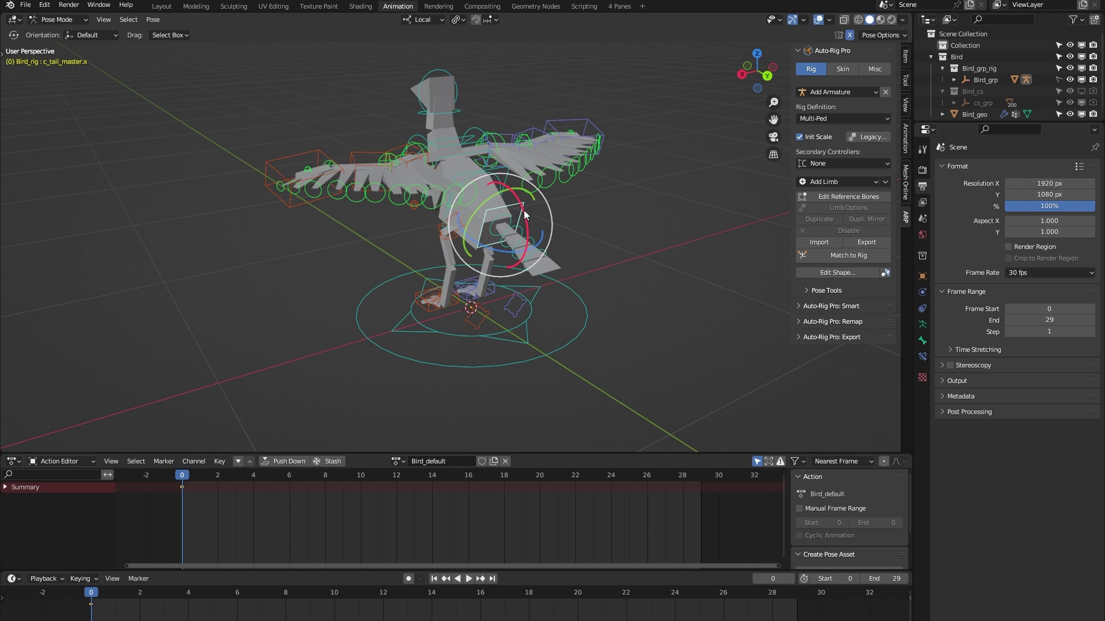
{"action": "mouse_move", "coordinate": [524, 215]}
{"action": "left_mouse_down"}
{"action": "mouse_move", "coordinate": [487, 242]}
{"action": "mouse_move", "coordinate": [508, 221]}
{"action": "left_mouse_up"}
{"action": "key", "text": "ctrl+z"}
Select the c_spine_02.x controller, try rotating the upper body with c_spine_master.x, and cancel the rotation.
{"action": "left_click", "coordinate": [446, 142]}
{"action": "middle_click_drag", "start_coordinate": [430, 154], "coordinate": [433, 259]}
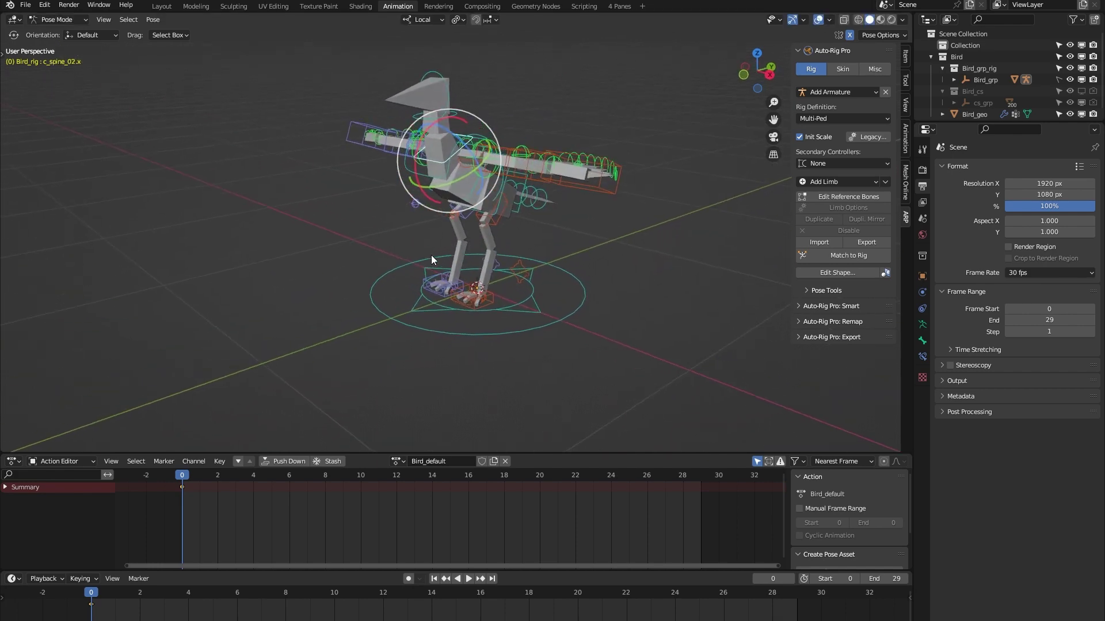
{"action": "left_click", "coordinate": [406, 167]}
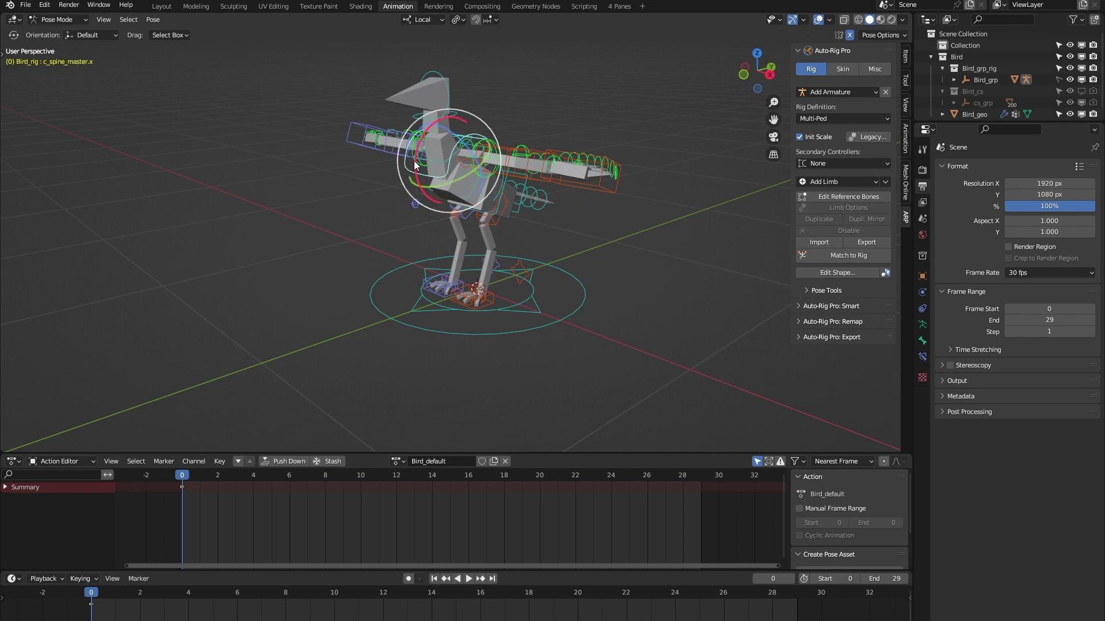
{"action": "mouse_move", "coordinate": [414, 164]}
{"action": "left_mouse_down"}
{"action": "mouse_move", "coordinate": [431, 144]}
{"action": "mouse_move", "coordinate": [429, 183]}
{"action": "mouse_move", "coordinate": [425, 152]}
{"action": "left_mouse_up"}
{"action": "right_click", "coordinate": [425, 152]}
{"action": "middle_click_drag", "start_coordinate": [336, 203], "coordinate": [380, 199], "text": "shift"}
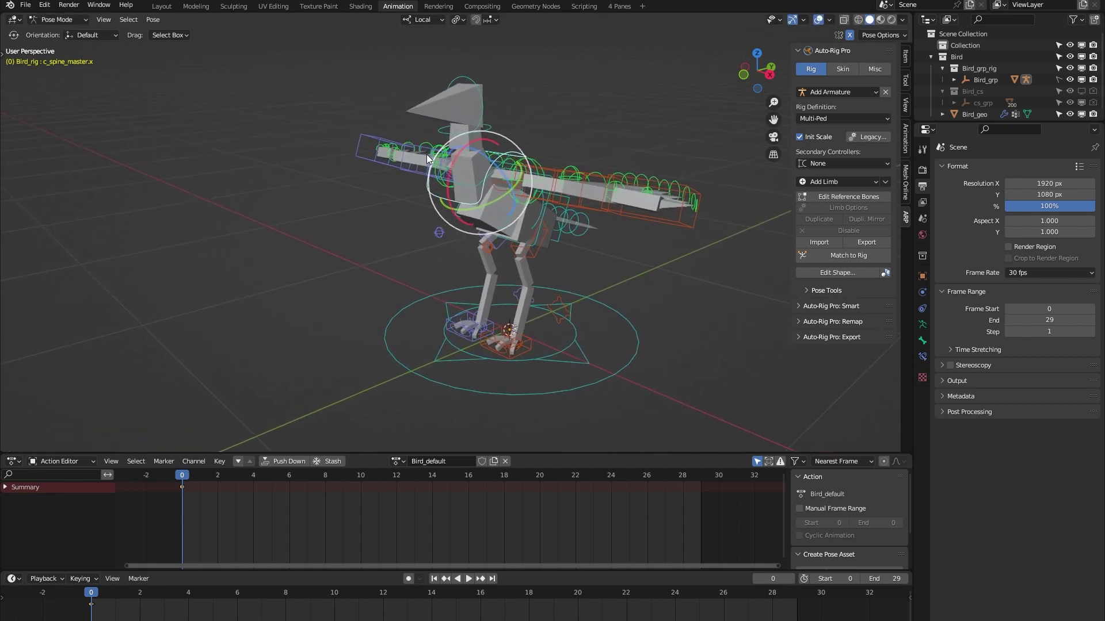
Select the c_head.x head controller and examine its Head Lock setting in the rig's main properties.
{"action": "left_click", "coordinate": [472, 82]}
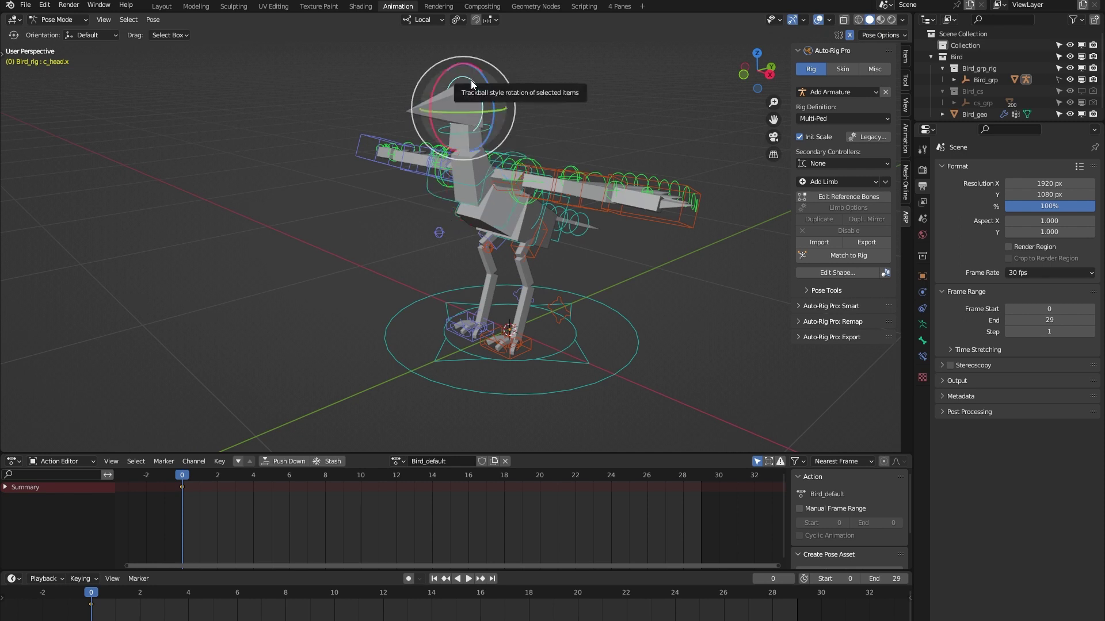
{"action": "left_click", "coordinate": [905, 80]}
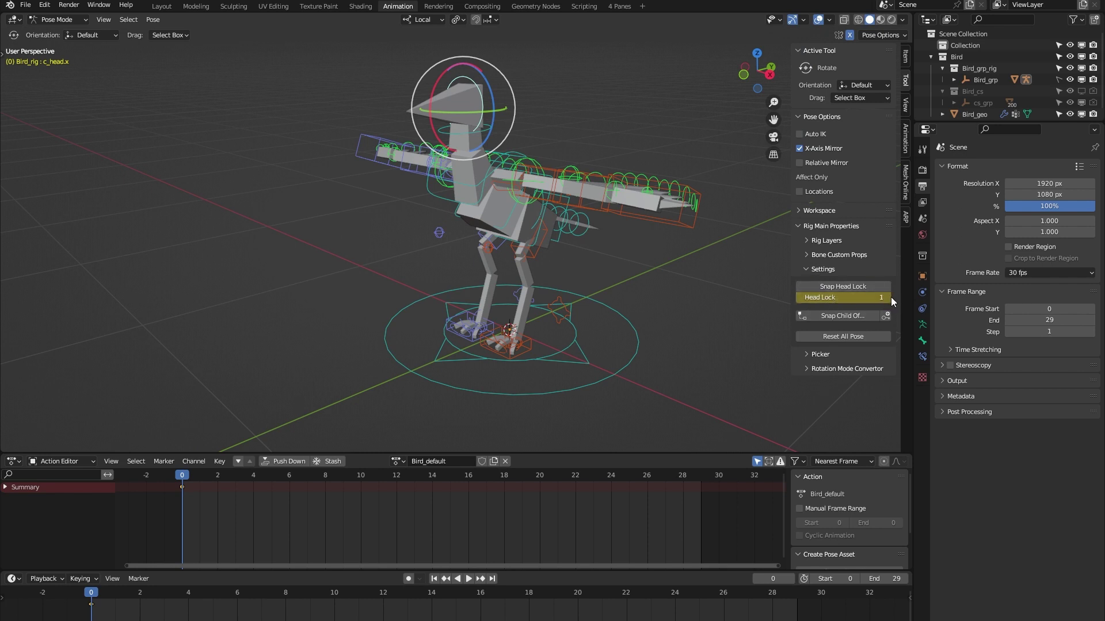
{"action": "left_click", "coordinate": [292, 188]}
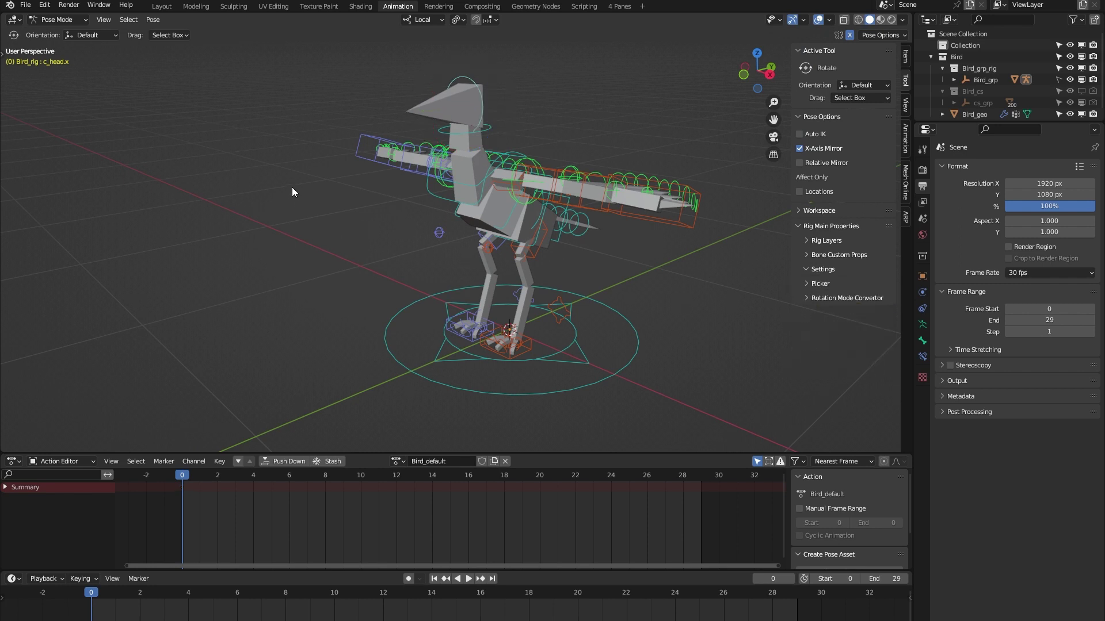
Try rotating the c_neck.x neck controller with the head lock enabled.
{"action": "left_click", "coordinate": [443, 134]}
{"action": "key", "text": "i"}
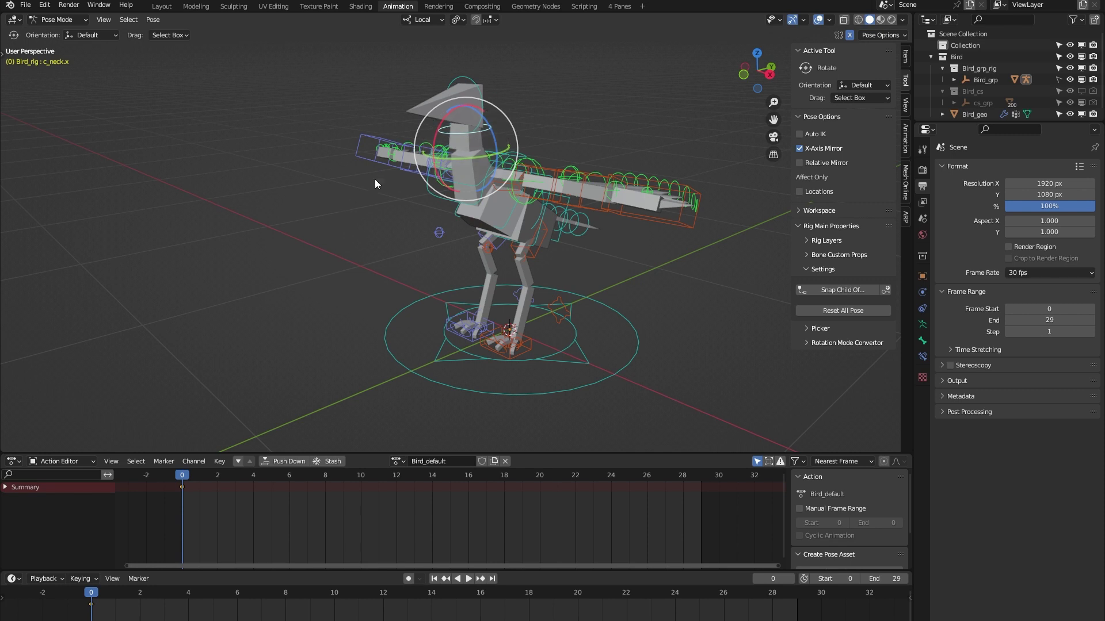
{"action": "left_click_drag", "start_coordinate": [453, 140], "coordinate": [491, 132]}
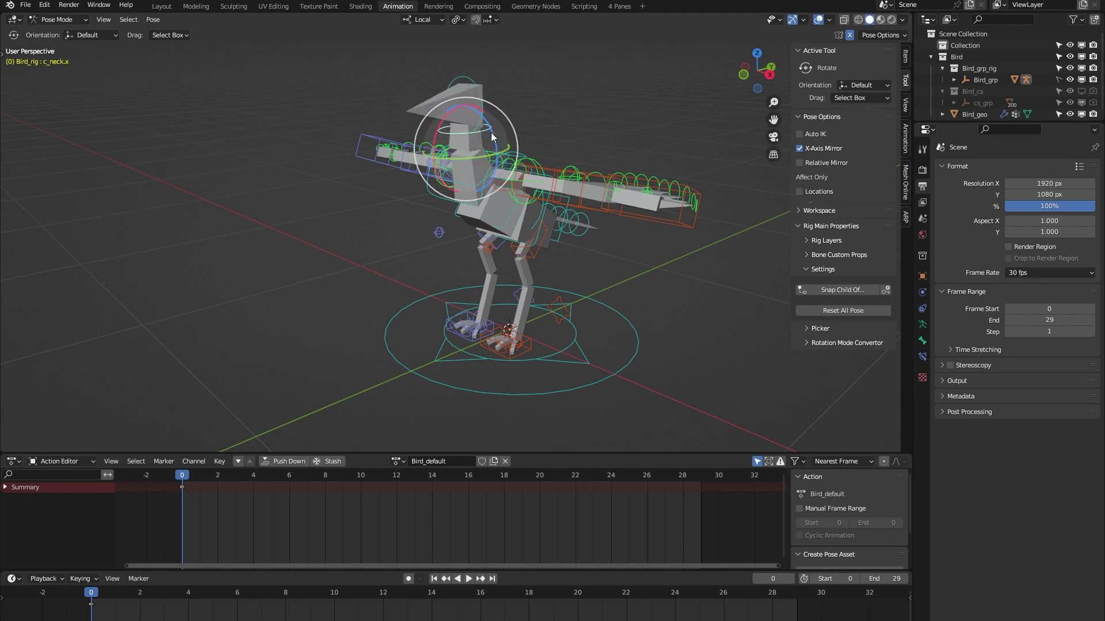
Set Head Lock to 0 on the c_head.x head controller.
{"action": "left_click", "coordinate": [474, 81]}
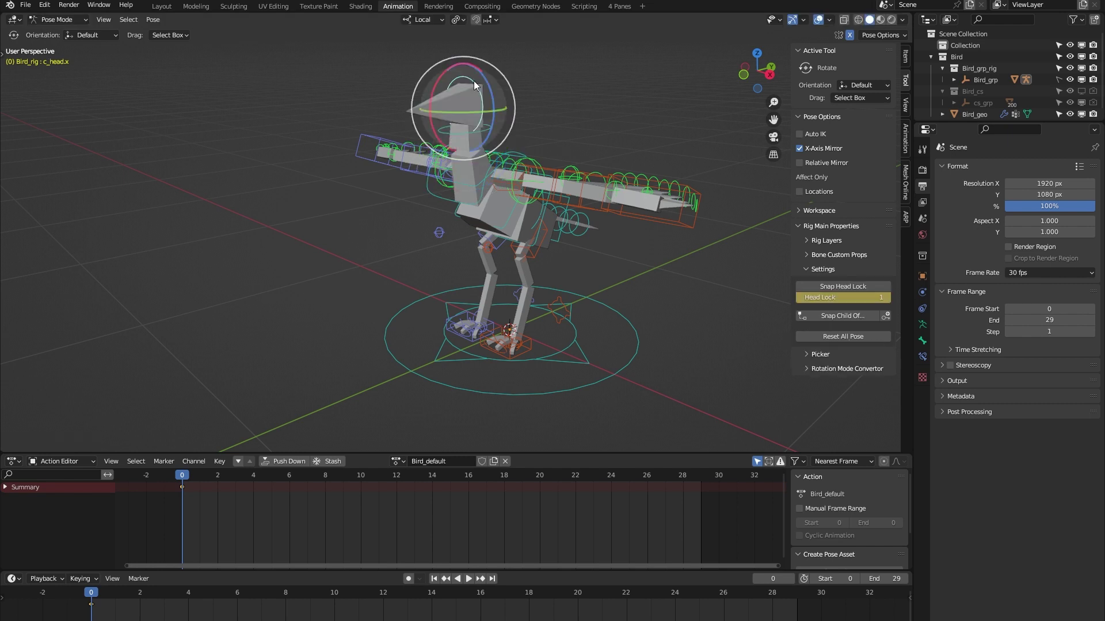
{"action": "left_click", "coordinate": [843, 296]}
{"action": "type", "text": "0"}
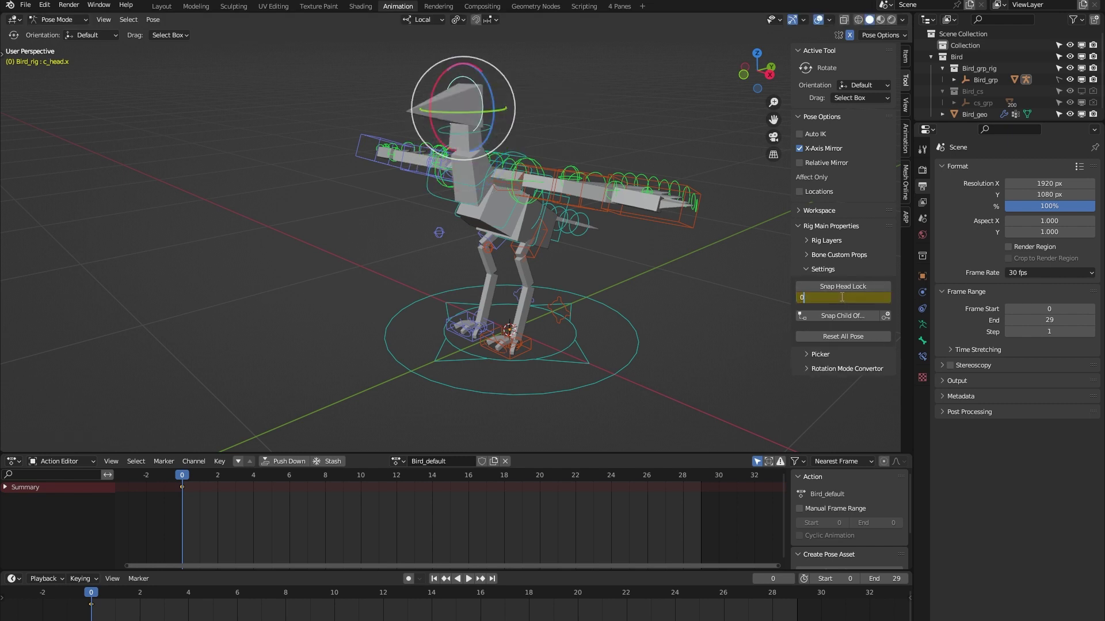
{"action": "key", "text": "Return"}
Rotate the c_neck.x neck controller freely with the head lock off and undo the rotation.
{"action": "left_click", "coordinate": [449, 129]}
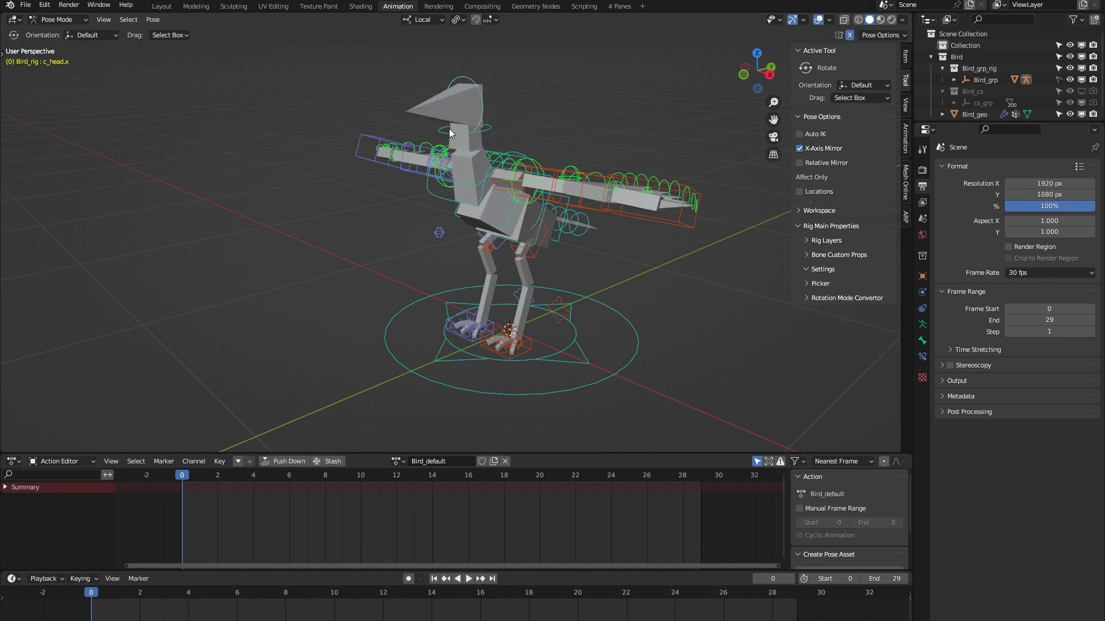
{"action": "left_click_drag", "start_coordinate": [447, 134], "coordinate": [407, 144]}
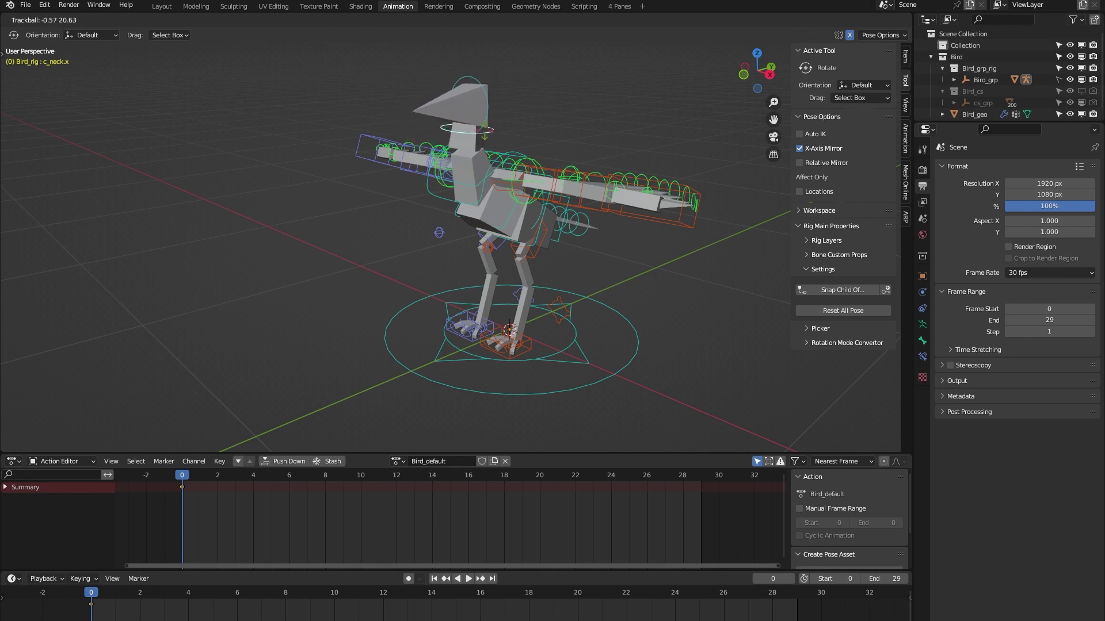
{"action": "left_click_drag", "start_coordinate": [485, 131], "coordinate": [453, 125]}
{"action": "key", "text": "ctrl+z"}
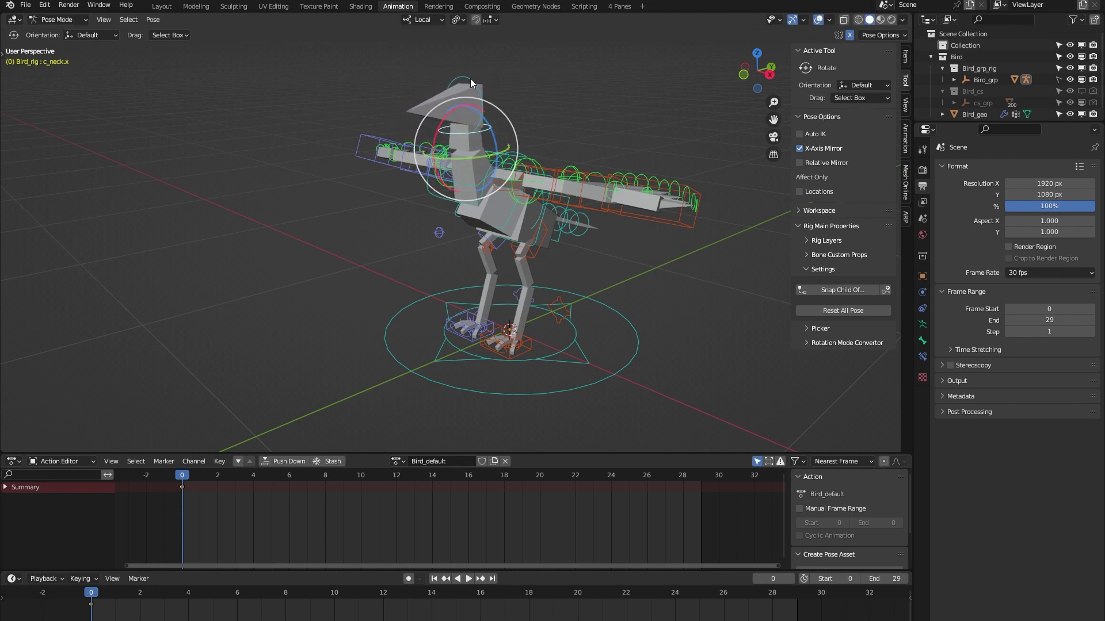
Confirm a Head Lock value of 0 on the c_head.x head controller and clear the bone selection.
{"action": "left_click", "coordinate": [468, 81]}
{"action": "left_click", "coordinate": [865, 297]}
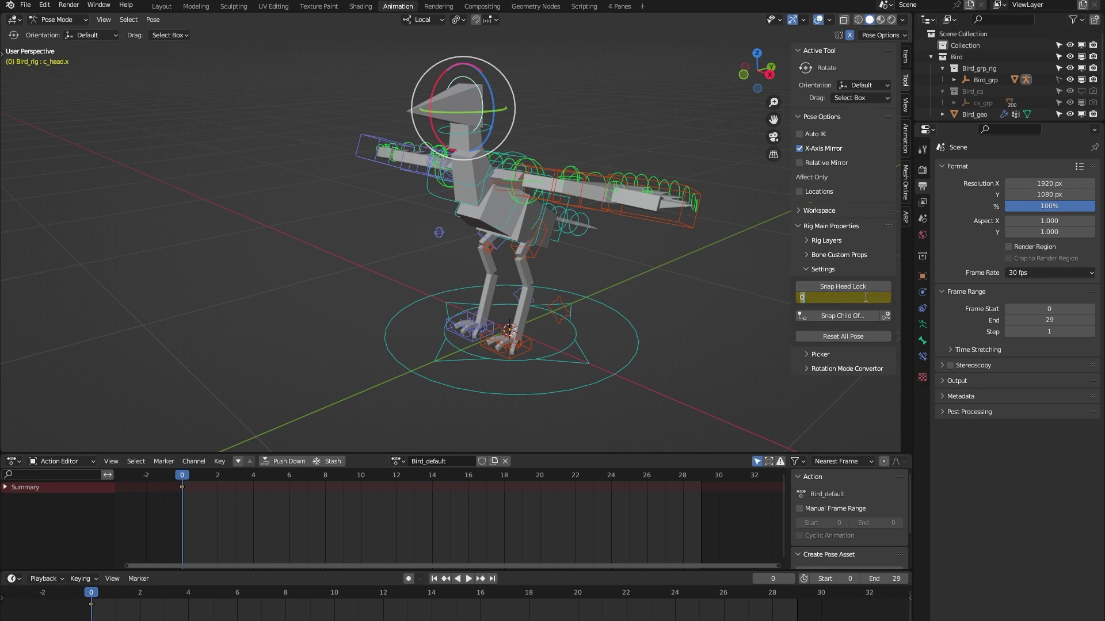
{"action": "key", "text": "Return"}
{"action": "left_click", "coordinate": [323, 268]}
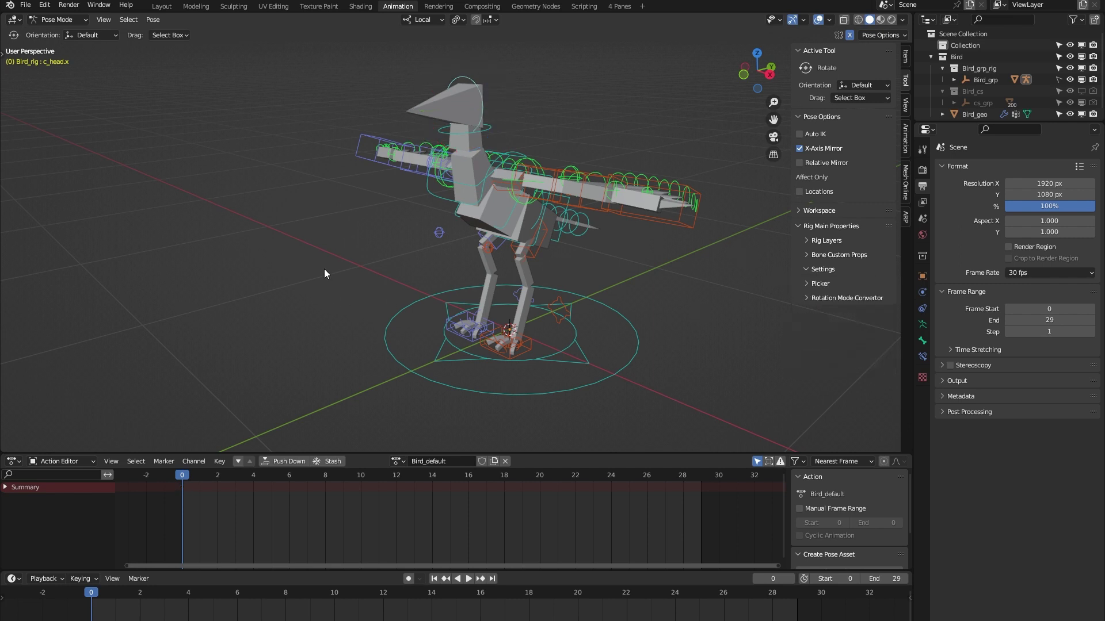
Turn off X-Axis Mirror for posing so that the left wing can be controlled on its own.
{"action": "middle_click_drag", "start_coordinate": [382, 250], "coordinate": [420, 243]}
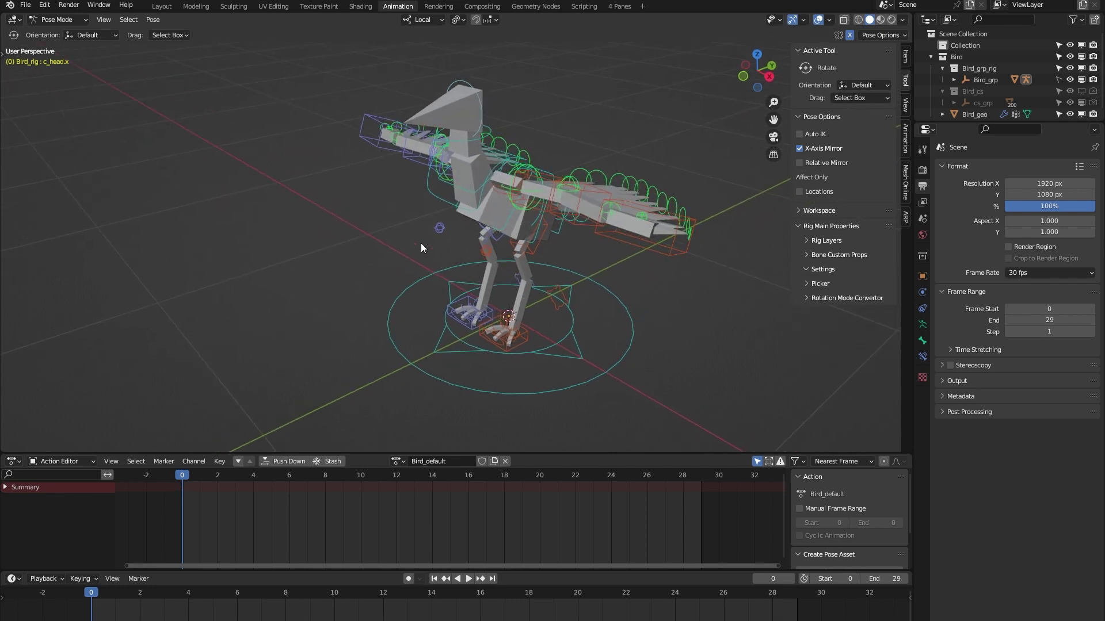
{"action": "middle_click_drag", "start_coordinate": [531, 246], "coordinate": [400, 213]}
{"action": "middle_click_drag", "start_coordinate": [401, 213], "coordinate": [426, 214]}
{"action": "left_click", "coordinate": [408, 139]}
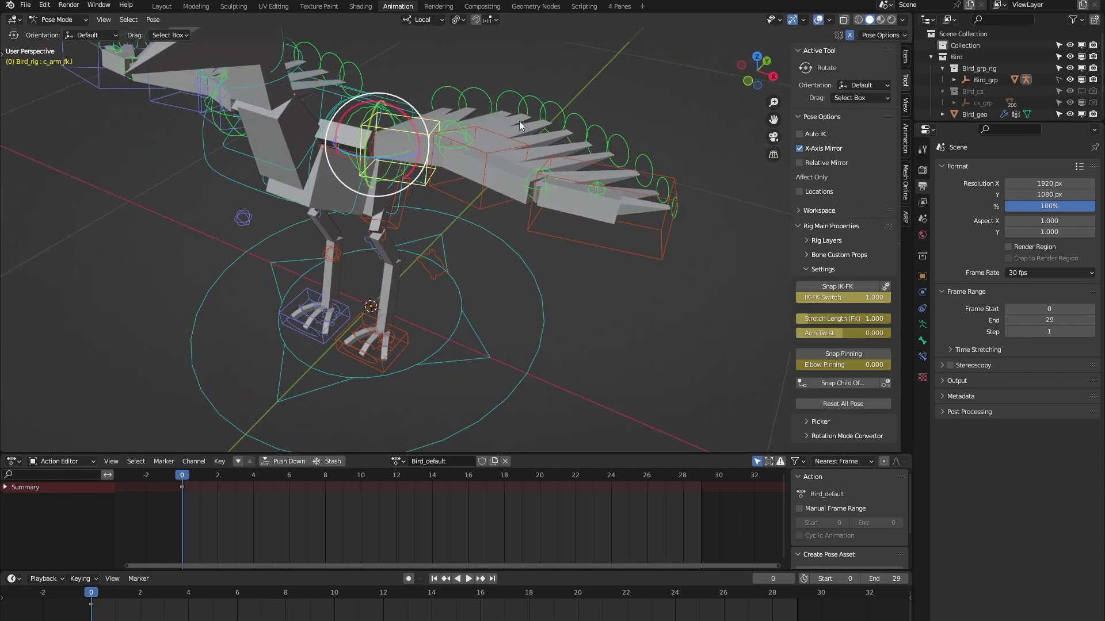
{"action": "left_click", "coordinate": [672, 68]}
{"action": "left_click", "coordinate": [849, 35]}
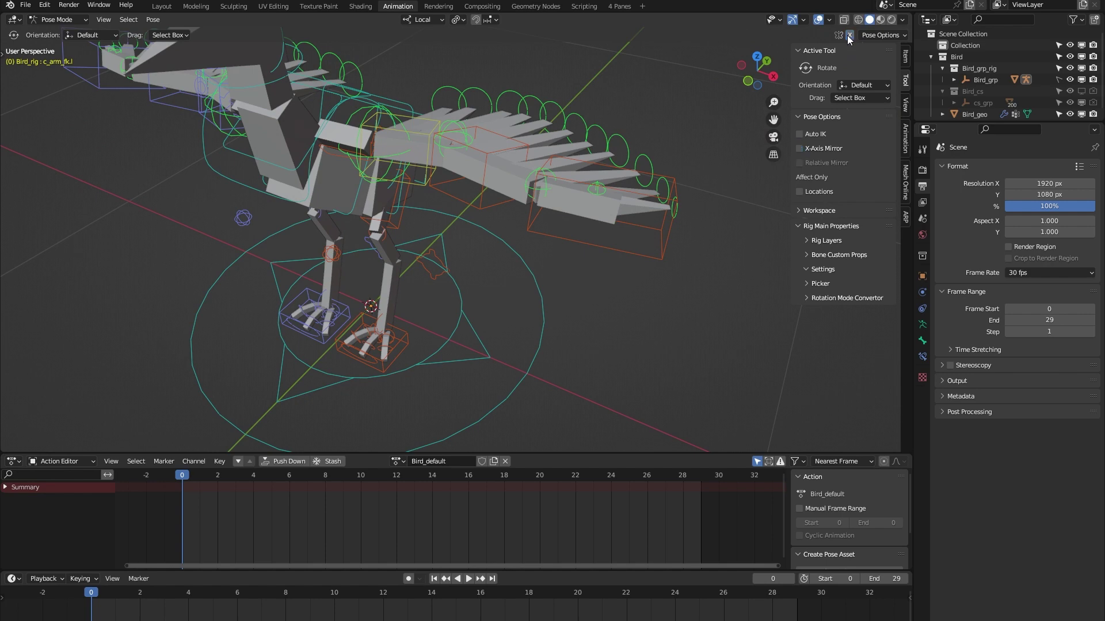
Try rotating the c_arm_fk.l upper-wing controller of the left wing in FK mode.
{"action": "middle_click_drag", "start_coordinate": [412, 161], "coordinate": [444, 113]}
{"action": "left_click", "coordinate": [415, 112]}
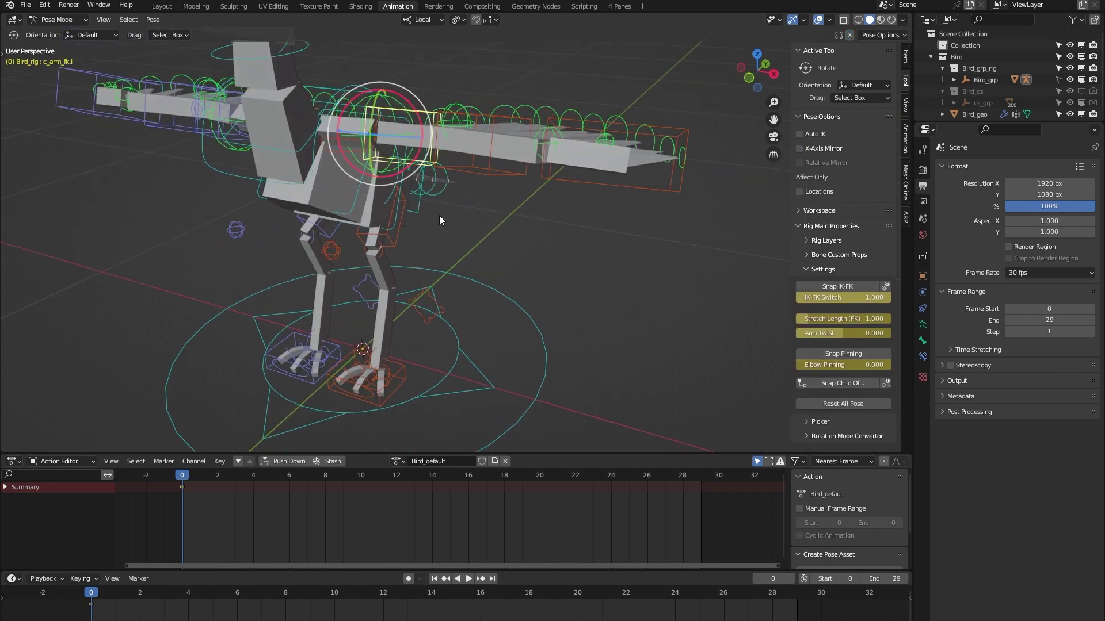
{"action": "left_click_drag", "start_coordinate": [356, 93], "coordinate": [381, 127]}
Snap the left wing from FK to IK and try moving the c_hand_ik.l controller along its local Y axis.
{"action": "left_click", "coordinate": [840, 289]}
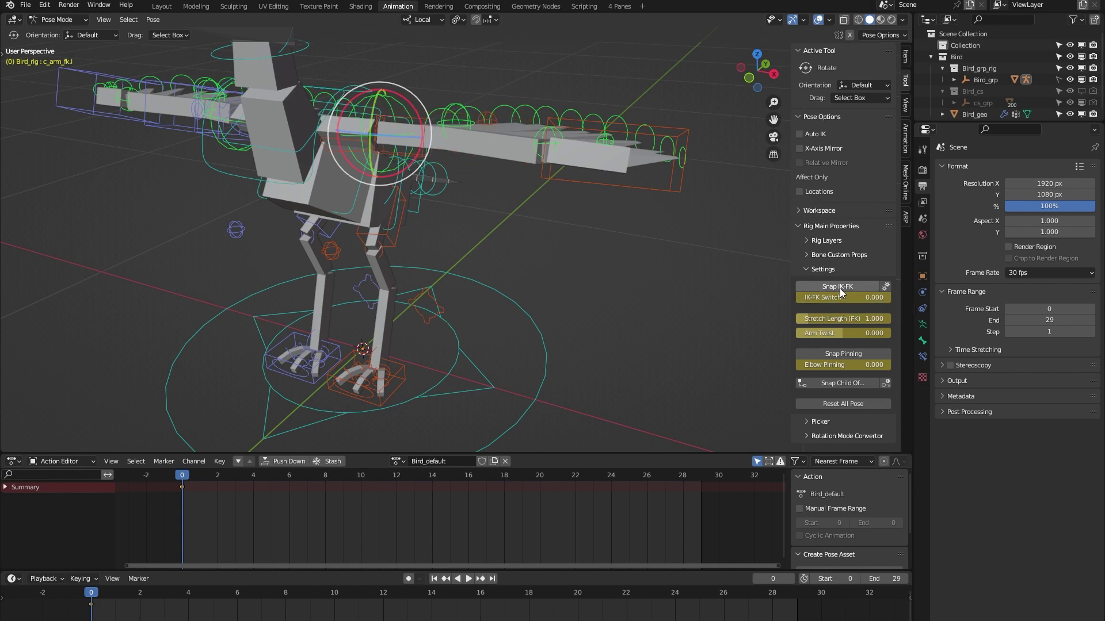
{"action": "middle_click_drag", "start_coordinate": [515, 243], "coordinate": [562, 213]}
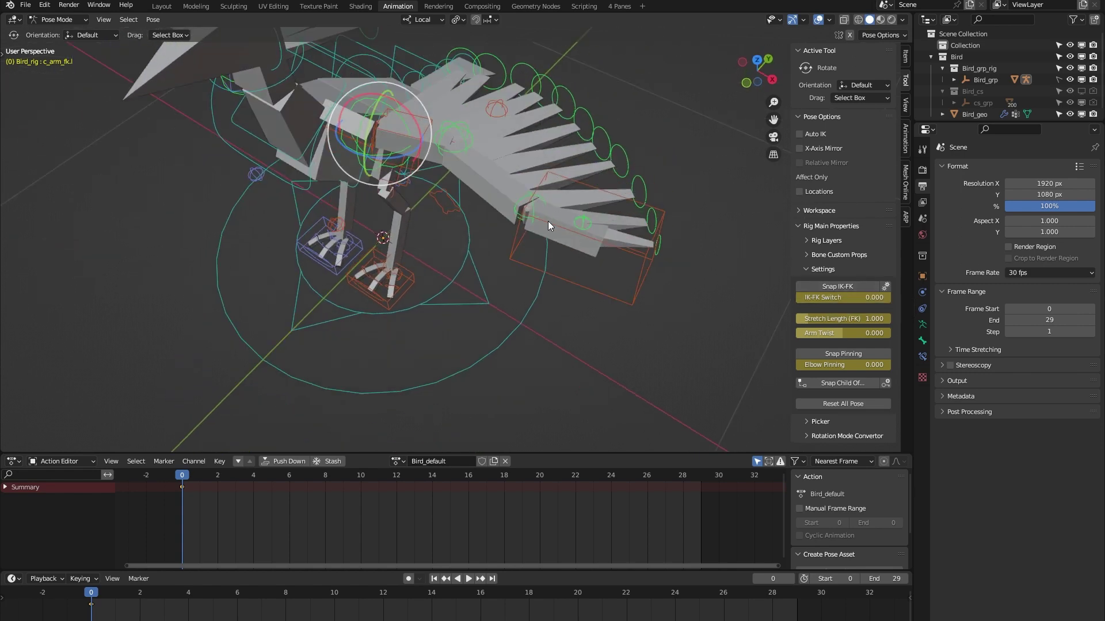
{"action": "left_click", "coordinate": [547, 221]}
{"action": "key", "text": "g"}
{"action": "key", "text": "y"}
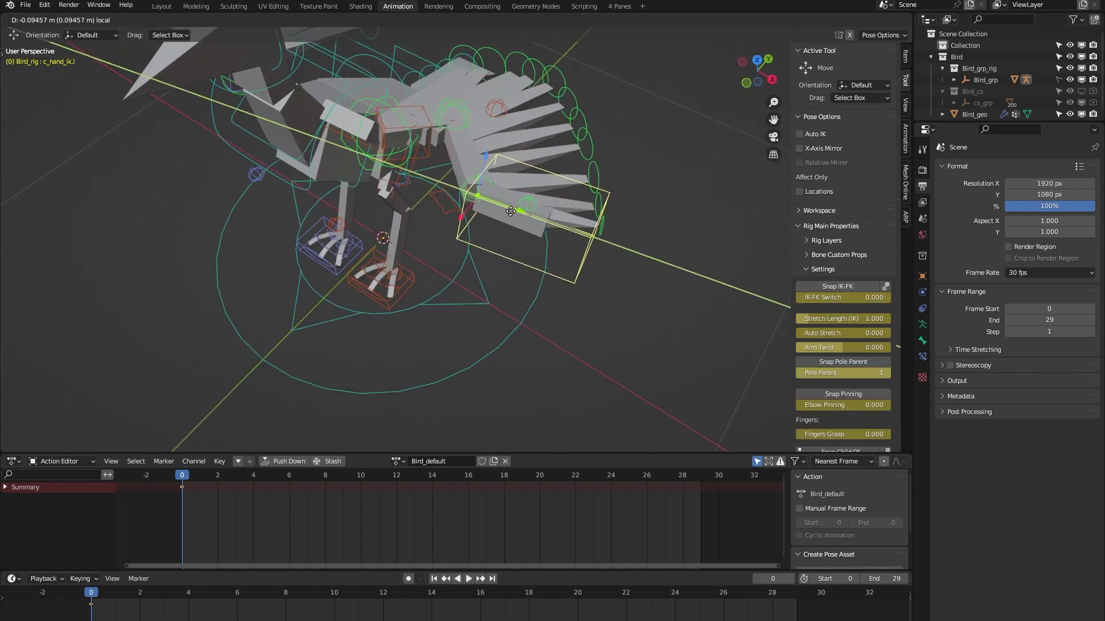
{"action": "left_click", "coordinate": [498, 256]}
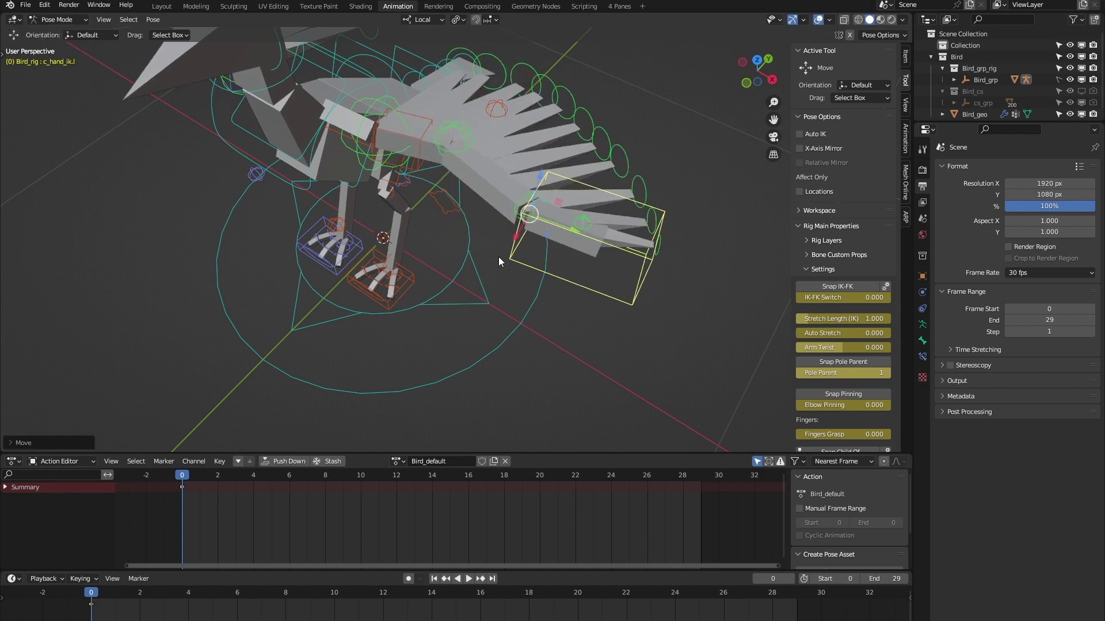
Set Auto Stretch to 1 on the c_hand_ik.l controller and try moving the hand to test the stretching.
{"action": "middle_click_drag", "start_coordinate": [512, 282], "coordinate": [540, 318]}
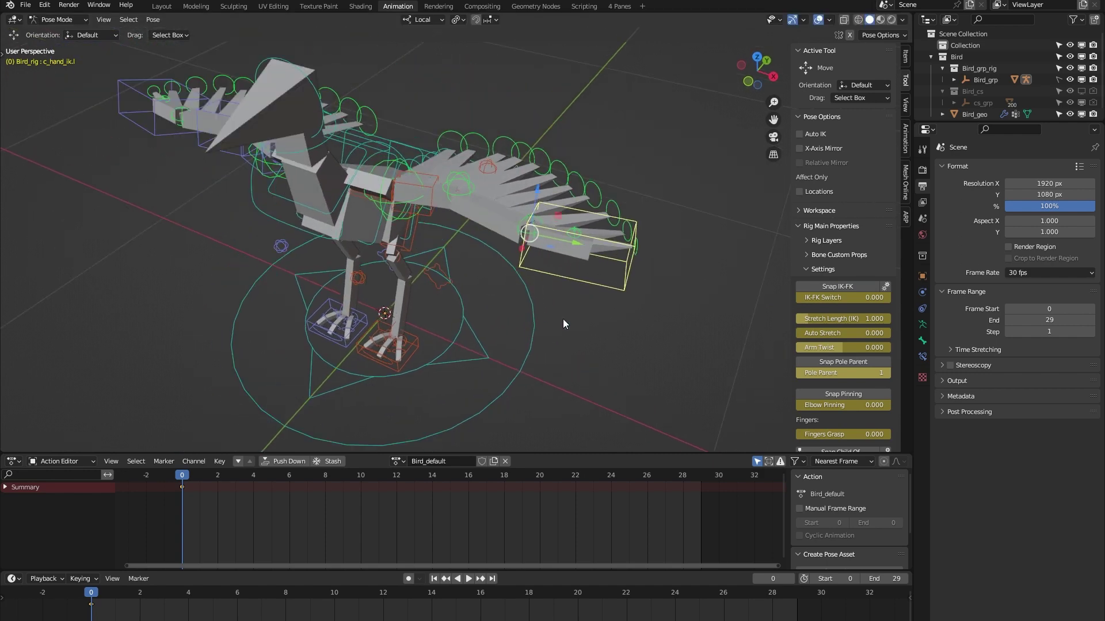
{"action": "left_click", "coordinate": [864, 336]}
{"action": "key", "text": "Return"}
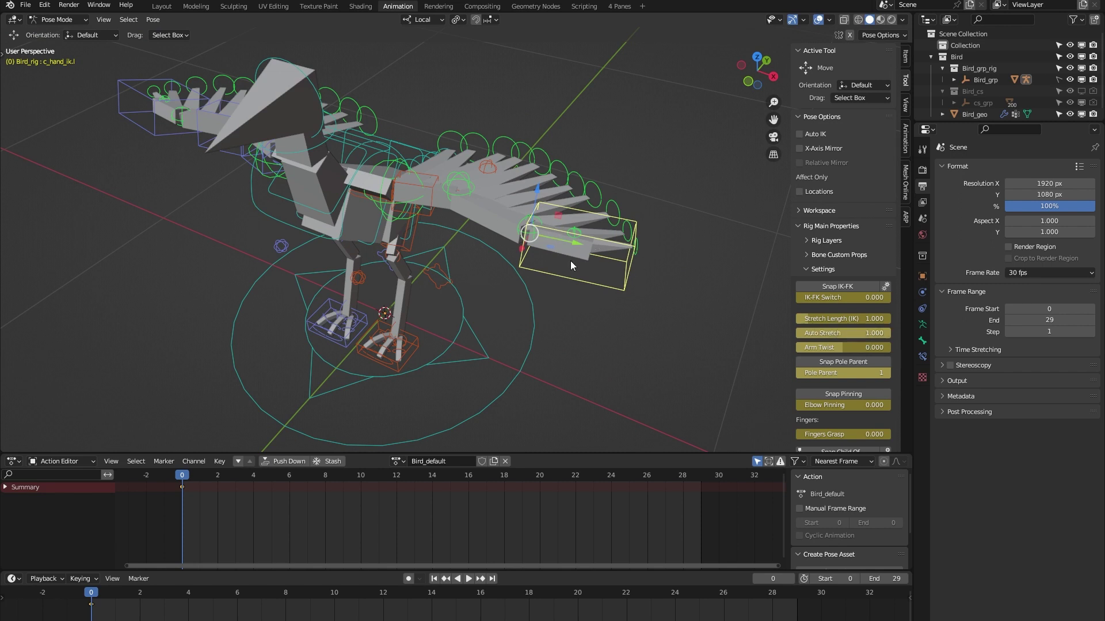
{"action": "middle_click_drag", "start_coordinate": [571, 260], "coordinate": [564, 265]}
{"action": "left_click_drag", "start_coordinate": [548, 253], "coordinate": [589, 272]}
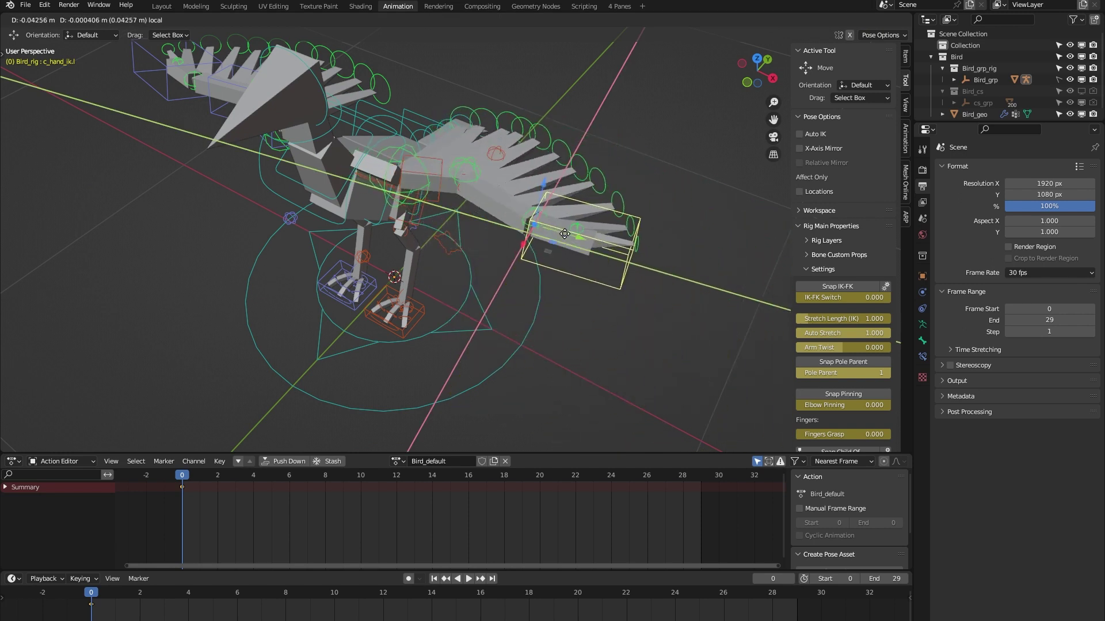
{"action": "left_click", "coordinate": [745, 297]}
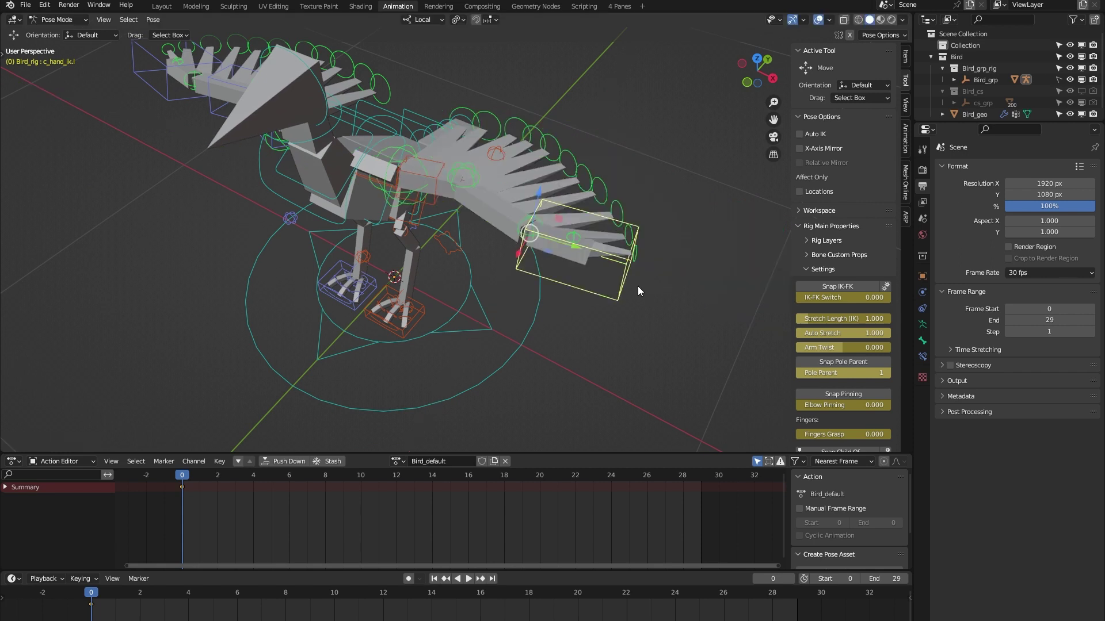
Set Auto Stretch to 0 on the c_hand_ik.l controller.
{"action": "left_click", "coordinate": [853, 336]}
{"action": "type", "text": "0"}
{"action": "key", "text": "Return"}
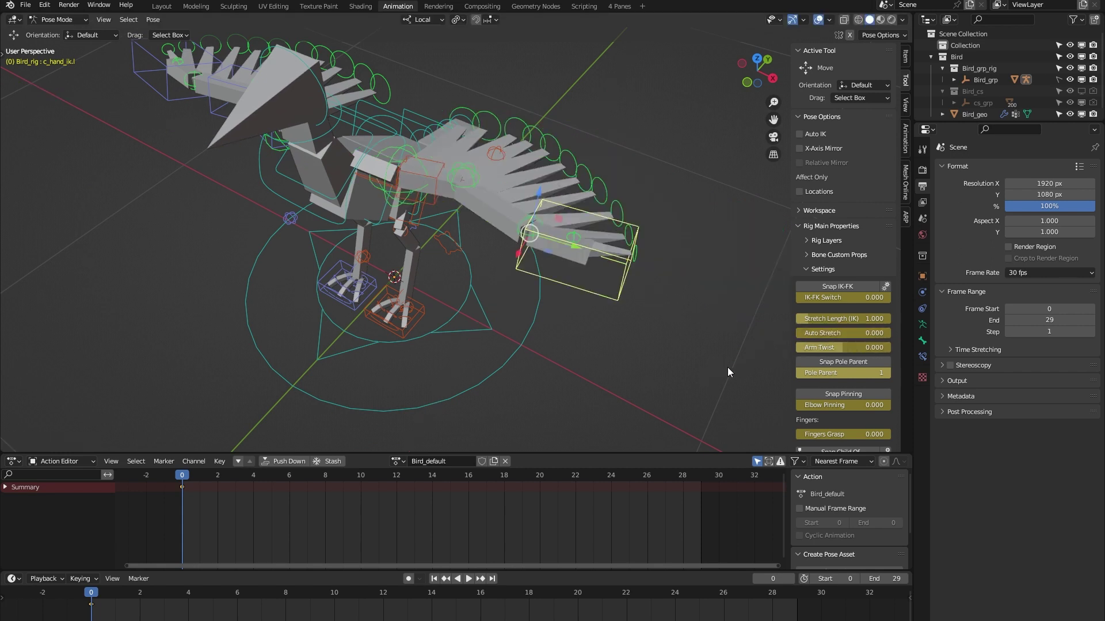
Try out the Arm Twist setting of the left wing's IK hand controller.
{"action": "left_click", "coordinate": [857, 348]}
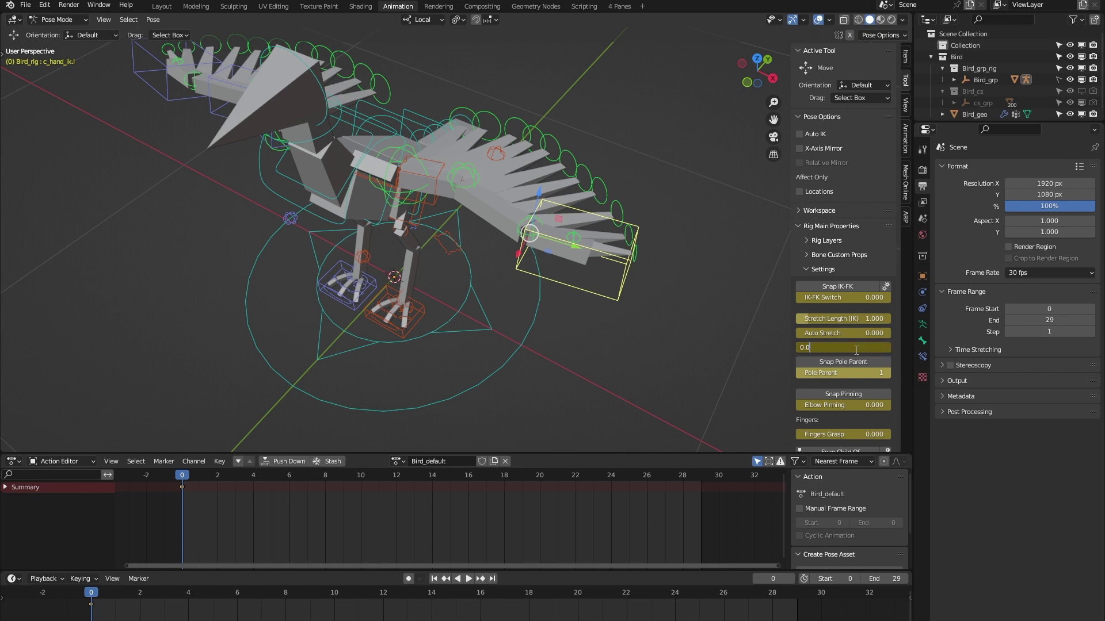
{"action": "left_click", "coordinate": [772, 357]}
{"action": "left_click_drag", "start_coordinate": [856, 349], "coordinate": [833, 353]}
{"action": "mouse_move", "coordinate": [614, 353]}
{"action": "middle_mouse_down"}
{"action": "mouse_move", "coordinate": [633, 334]}
{"action": "mouse_move", "coordinate": [633, 344]}
{"action": "middle_mouse_up"}
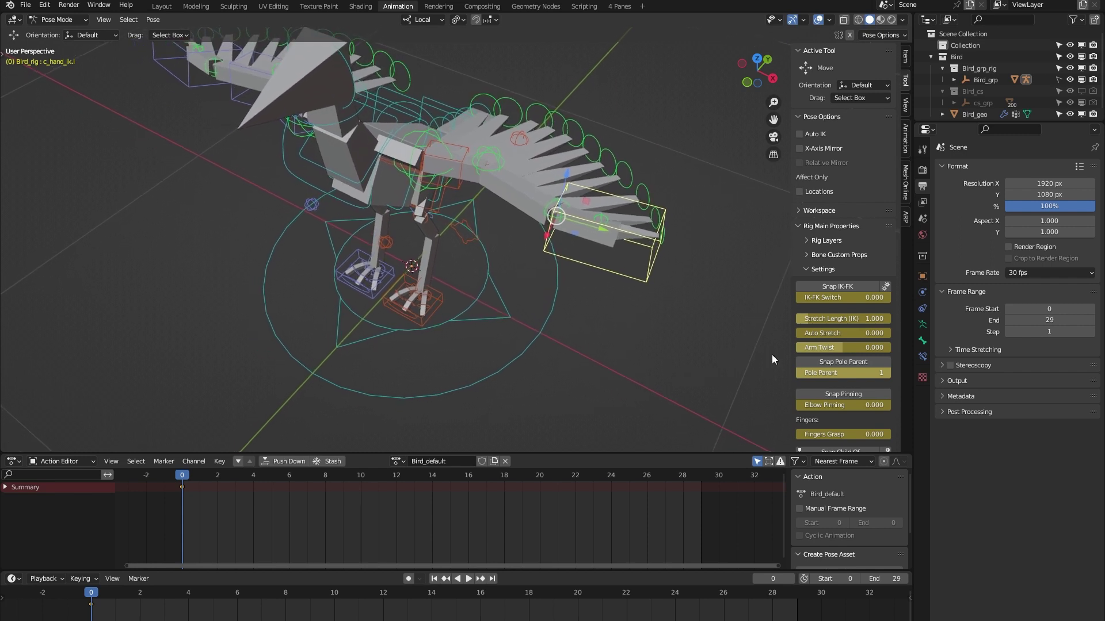
Set Elbow Pinning to 1 on the c_hand_ik.l controller, and return it to 0.
{"action": "left_click", "coordinate": [862, 405]}
{"action": "type", "text": "1"}
{"action": "key", "text": "Return"}
{"action": "left_click", "coordinate": [863, 406]}
{"action": "type", "text": "0"}
{"action": "key", "text": "Return"}
Try moving the c_hand_ik.l controller with Elbow Pinning off and undo the move.
{"action": "left_click", "coordinate": [575, 241]}
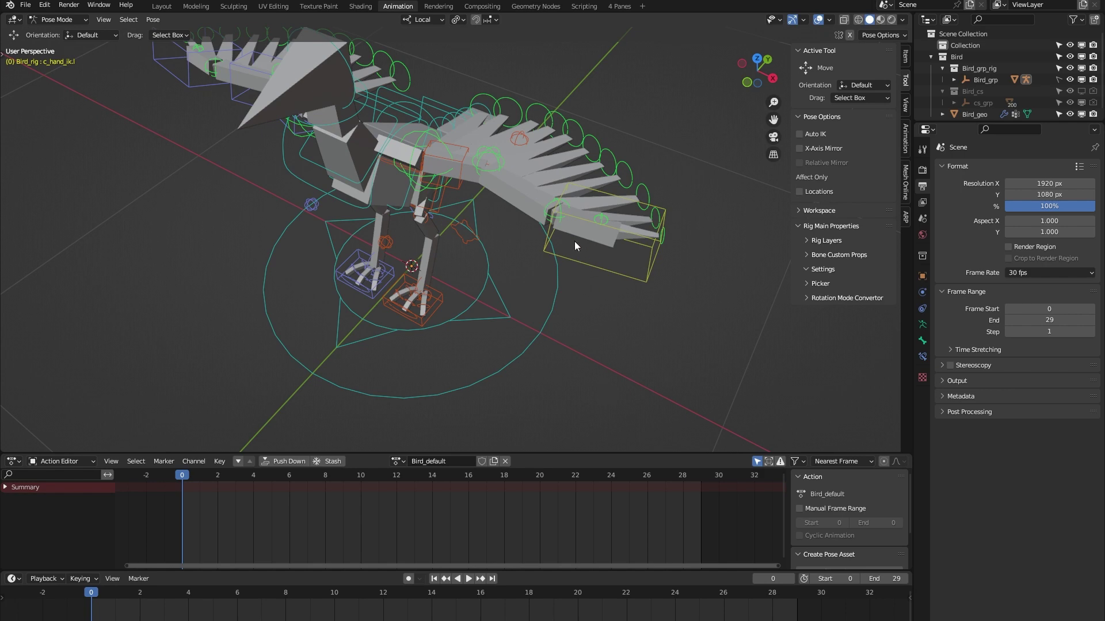
{"action": "left_click", "coordinate": [576, 218]}
{"action": "middle_click_drag", "start_coordinate": [485, 280], "coordinate": [500, 254]}
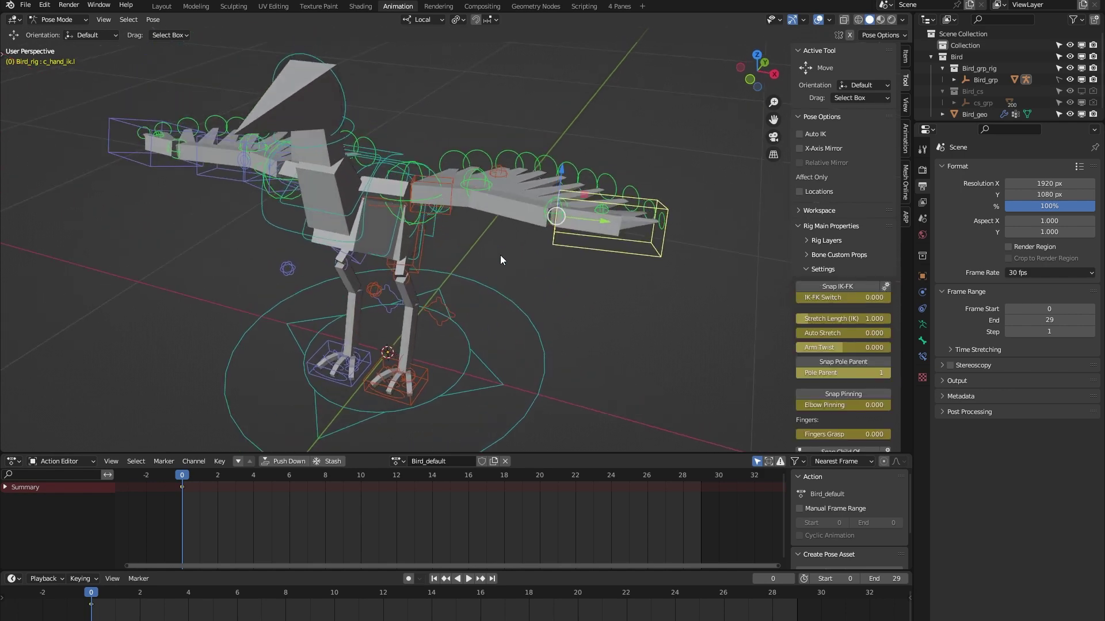
{"action": "left_click_drag", "start_coordinate": [584, 193], "coordinate": [574, 156]}
{"action": "left_click_drag", "start_coordinate": [584, 202], "coordinate": [544, 124]}
{"action": "key", "text": "ctrl+z"}
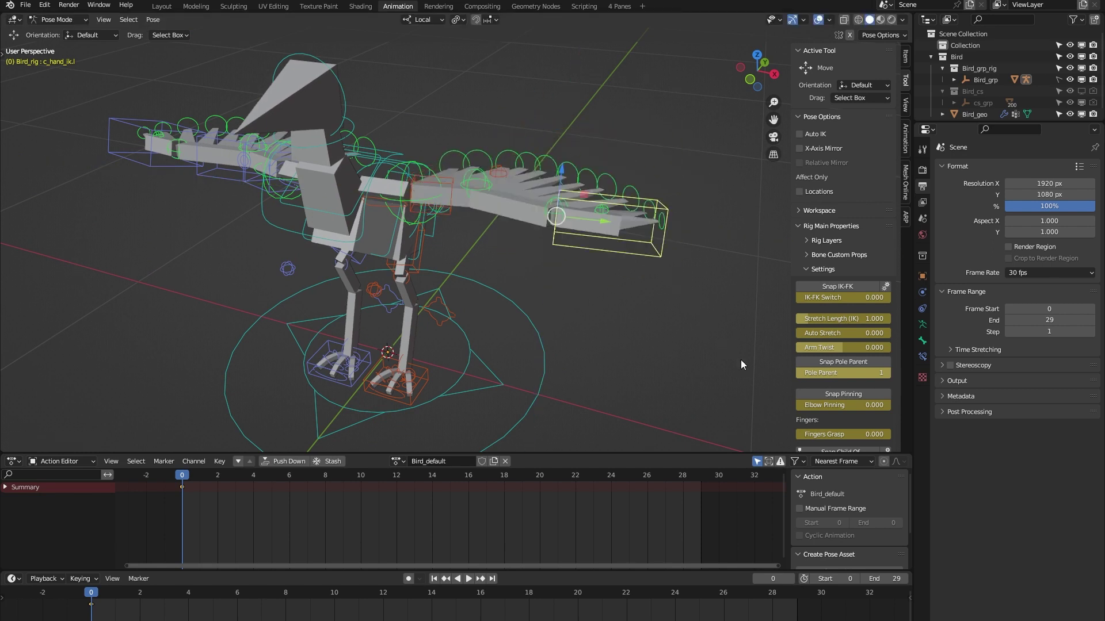
Set Elbow Pinning to 1 and try moving the c_hand_ik.l controller with the elbow pinned.
{"action": "left_click", "coordinate": [848, 409]}
{"action": "type", "text": "1"}
{"action": "key", "text": "Return"}
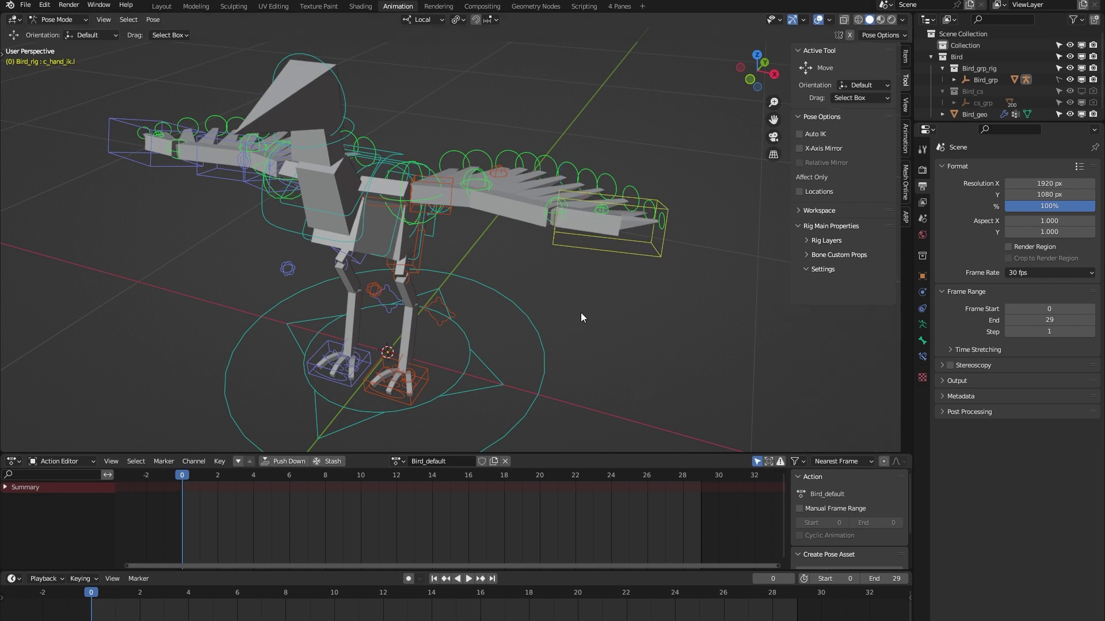
{"action": "left_click_drag", "start_coordinate": [585, 196], "coordinate": [573, 148]}
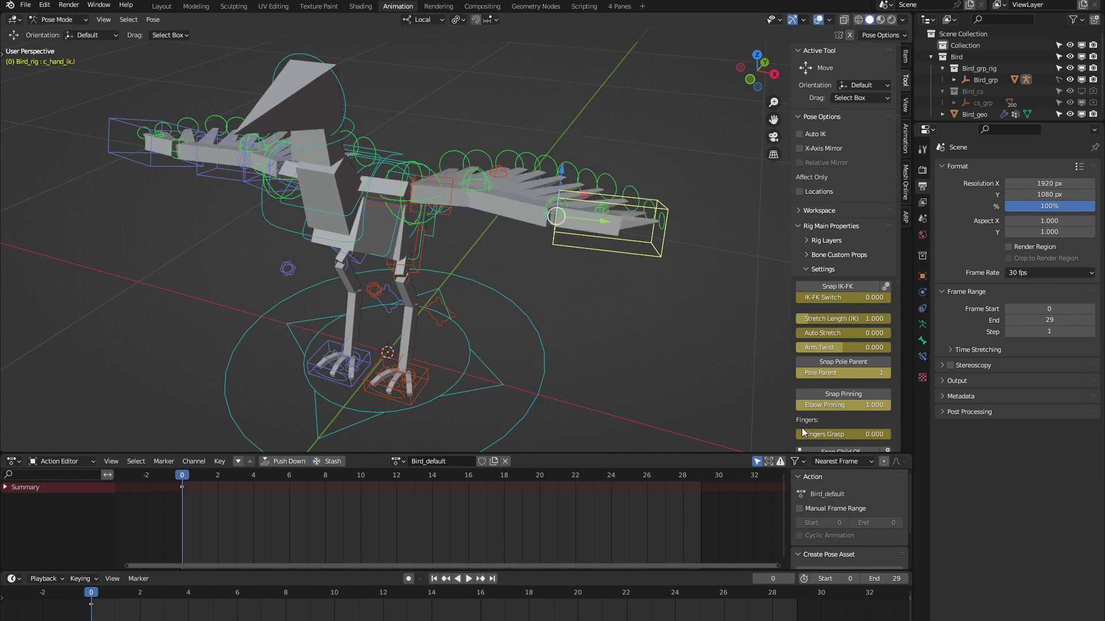
Set Elbow Pinning to 0 and review the Fingers Grasp and remaining settings of the hand controller.
{"action": "left_click", "coordinate": [849, 404]}
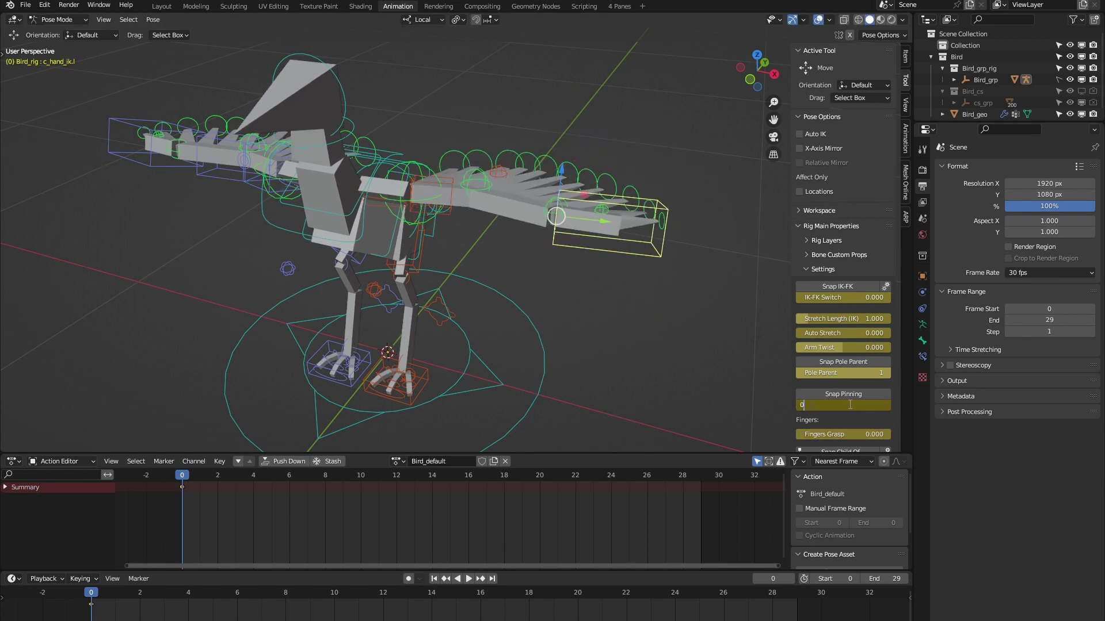
{"action": "key", "text": "Return"}
{"action": "middle_click_drag", "start_coordinate": [684, 373], "coordinate": [681, 346], "text": "shift"}
{"action": "scroll", "coordinate": [845, 405], "scroll_direction": "down", "scroll_amount": 2}
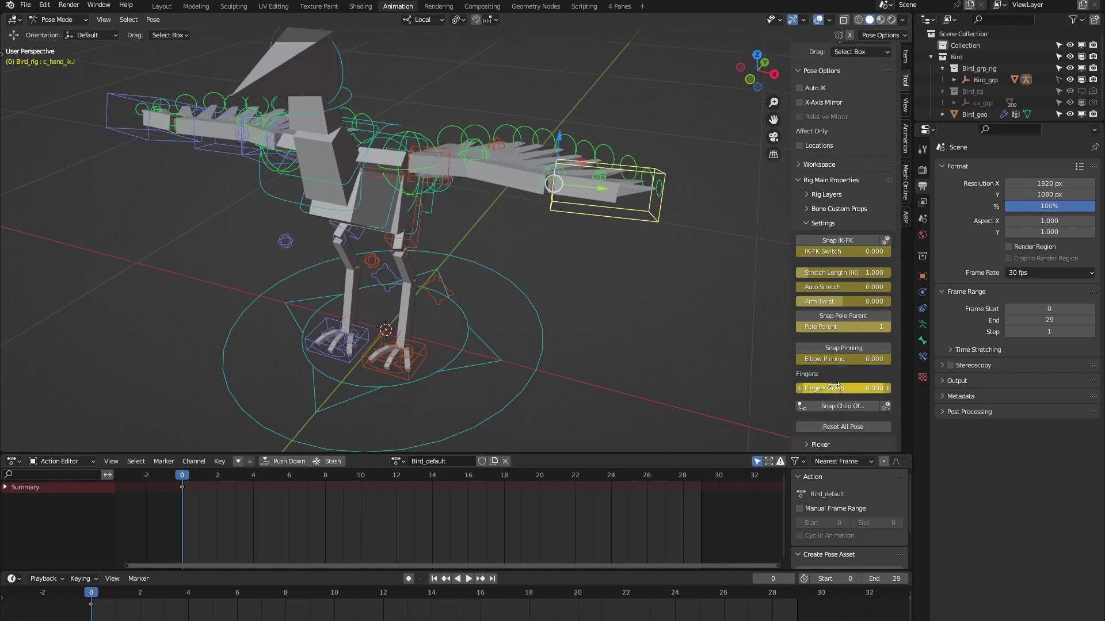
{"action": "scroll", "coordinate": [860, 377], "scroll_direction": "down", "scroll_amount": 1}
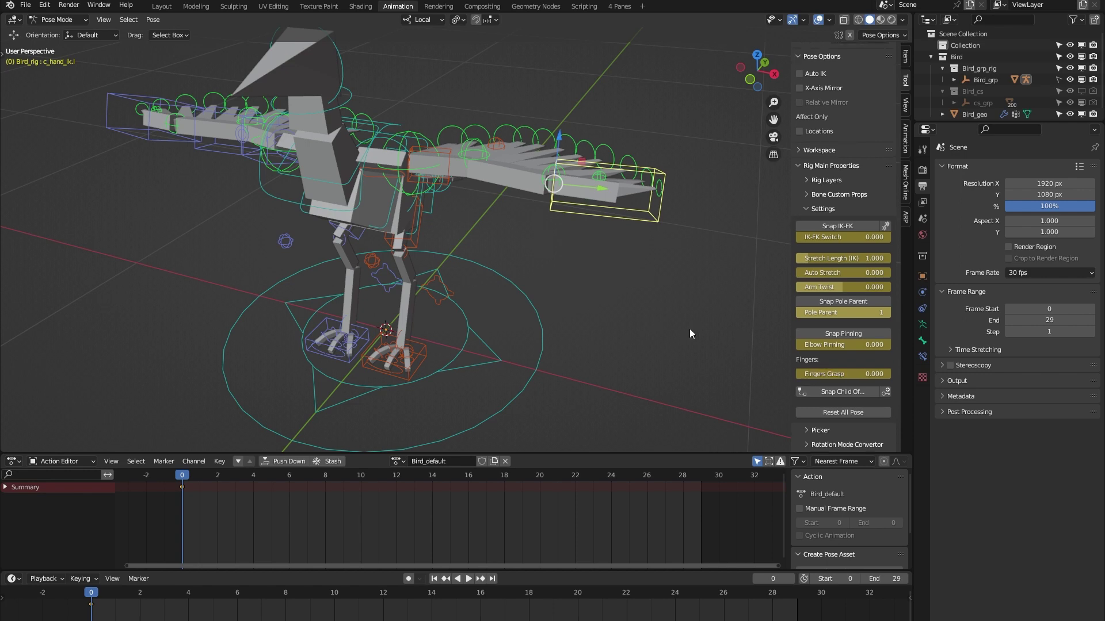
Select the c_arm_feather_mid.l controller on the back of the left wing and try moving it along its local Z axis.
{"action": "middle_click_drag", "start_coordinate": [673, 315], "coordinate": [301, 307]}
{"action": "scroll", "coordinate": [467, 318], "scroll_direction": "up", "scroll_amount": 2}
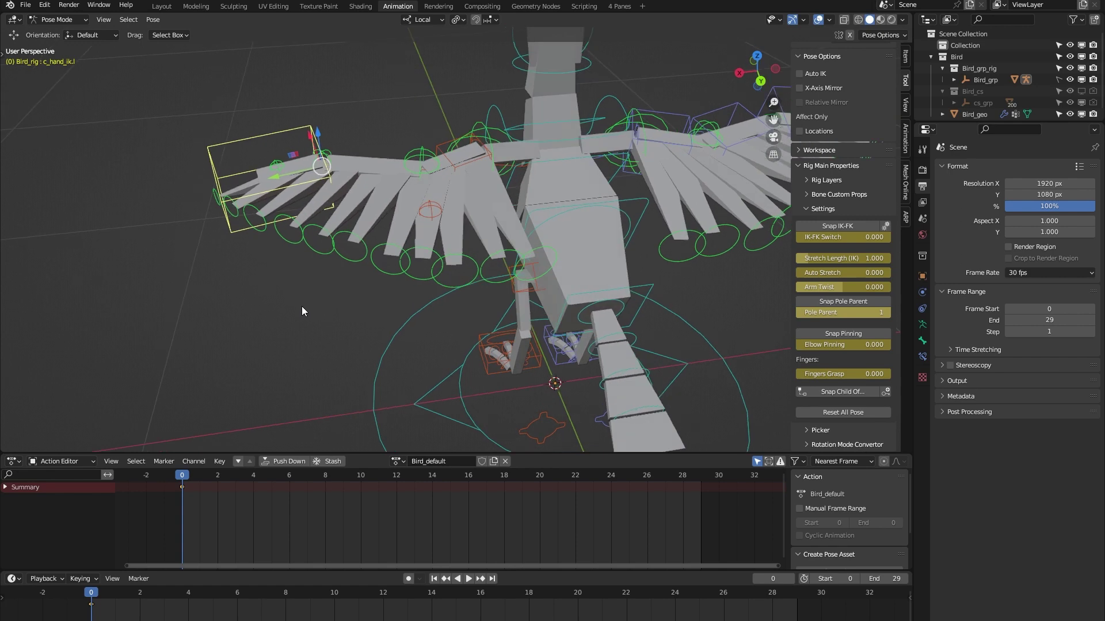
{"action": "left_click", "coordinate": [476, 127]}
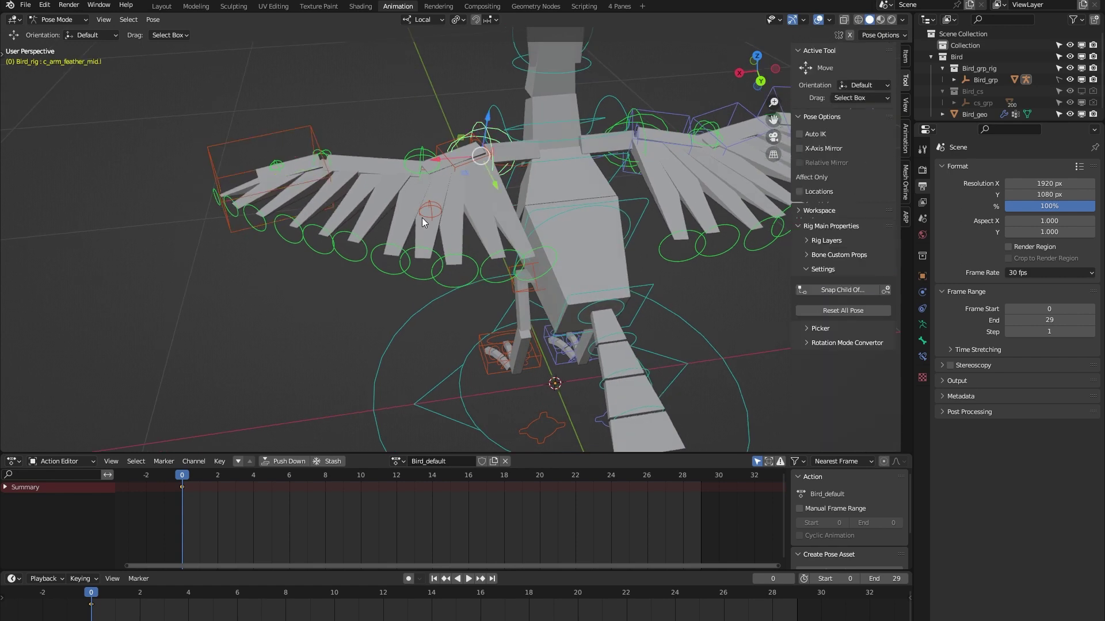
{"action": "middle_click_drag", "start_coordinate": [422, 217], "coordinate": [408, 193]}
{"action": "left_click_drag", "start_coordinate": [488, 118], "coordinate": [461, 175]}
Try moving the c_forearm_feather_mid.l and c_hand_feather_mid.l controllers along their local Z axes.
{"action": "left_click", "coordinate": [416, 180]}
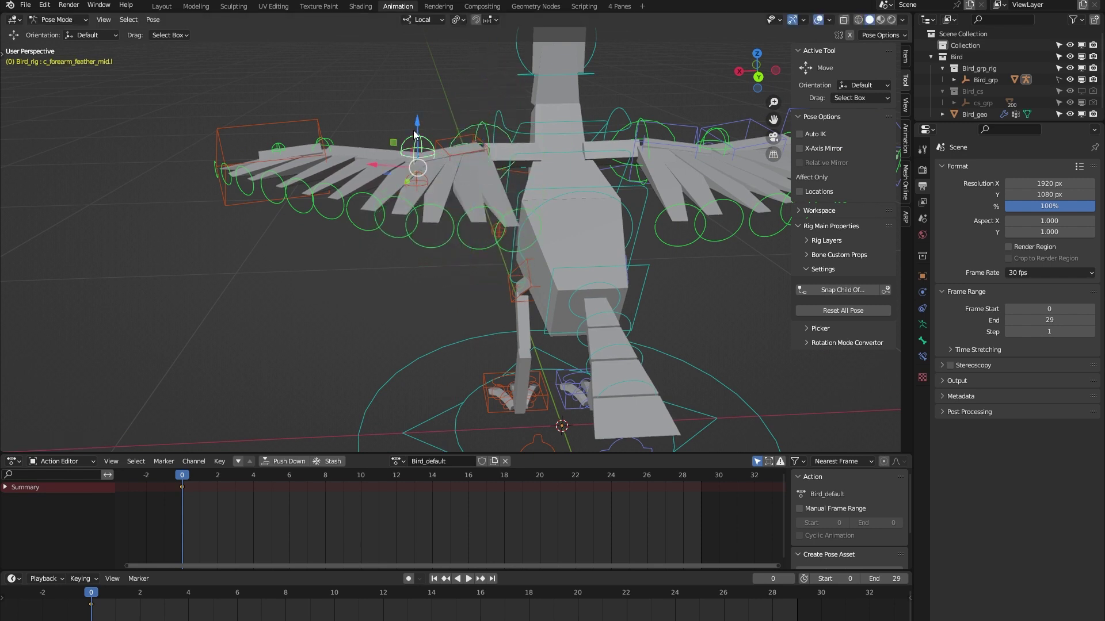
{"action": "left_click_drag", "start_coordinate": [417, 131], "coordinate": [381, 147]}
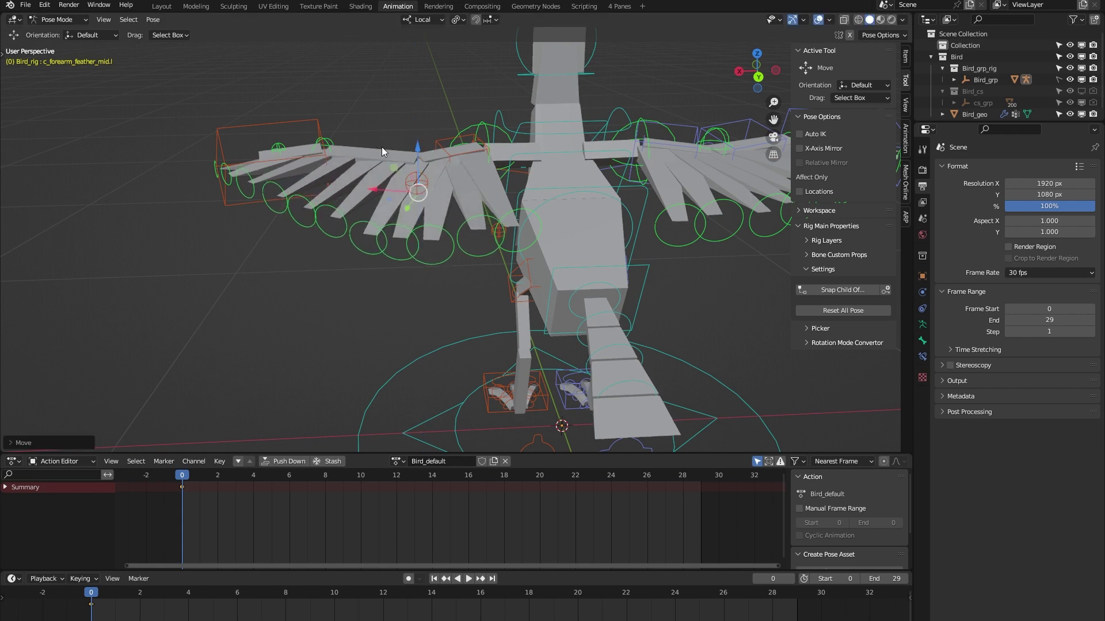
{"action": "left_click", "coordinate": [328, 144]}
{"action": "mouse_move", "coordinate": [326, 109]}
{"action": "left_mouse_down"}
{"action": "mouse_move", "coordinate": [325, 84]}
{"action": "mouse_move", "coordinate": [326, 95]}
{"action": "left_mouse_up"}
{"action": "right_click", "coordinate": [325, 95]}
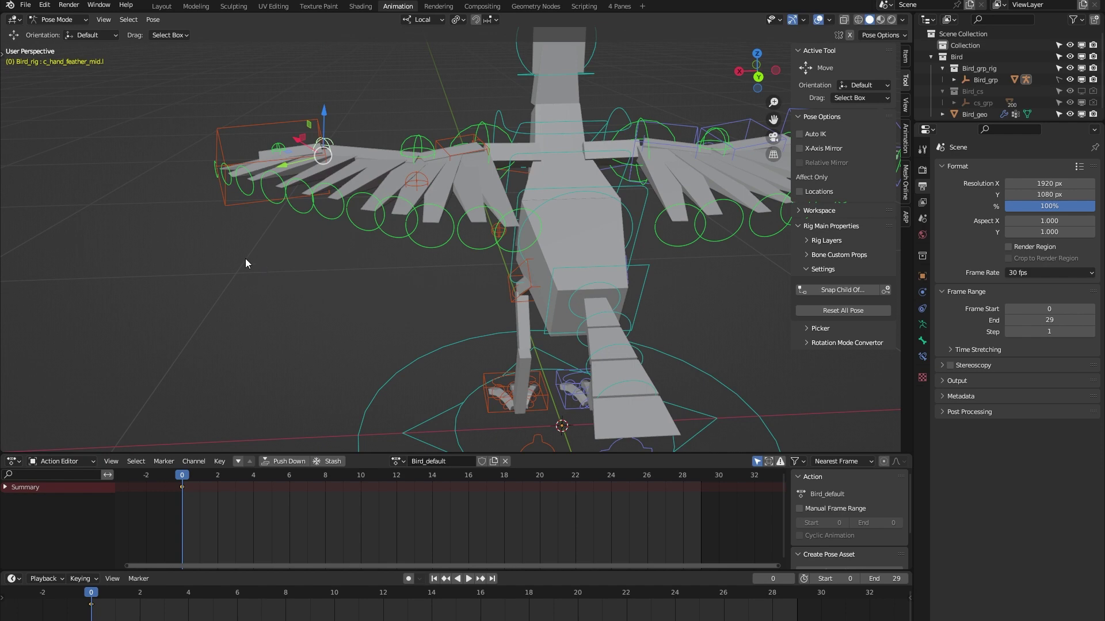
Try rotating the single feather controller c_forearm_feather_03_01_01.l and cancel the rotation.
{"action": "middle_click_drag", "start_coordinate": [232, 301], "coordinate": [268, 306]}
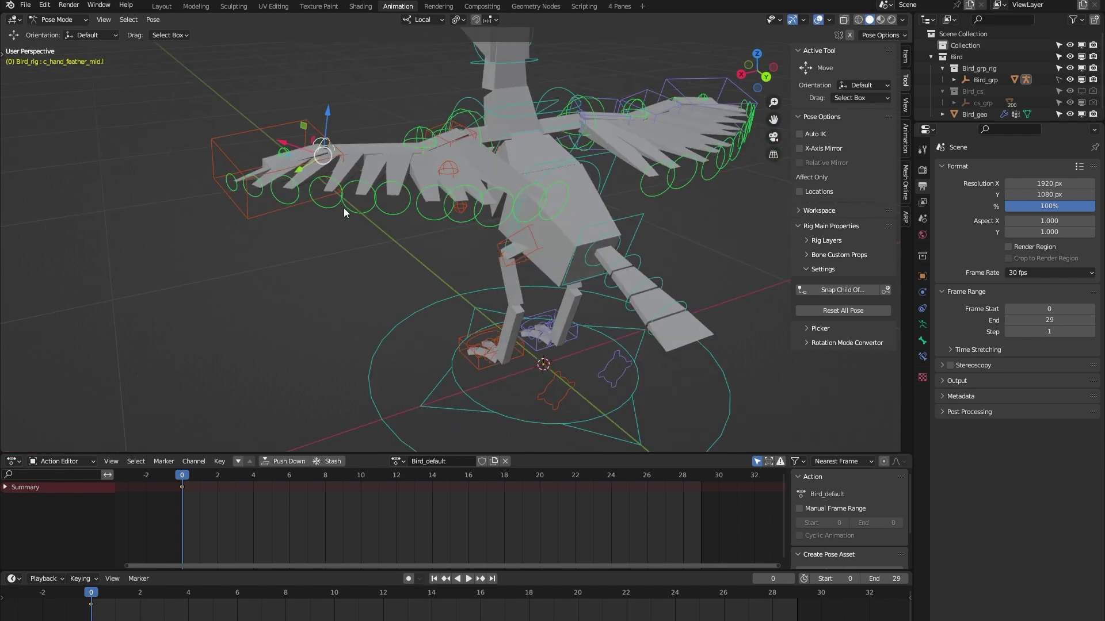
{"action": "left_click", "coordinate": [345, 207]}
{"action": "key", "text": "r"}
{"action": "left_click_drag", "start_coordinate": [374, 138], "coordinate": [342, 219]}
{"action": "right_click", "coordinate": [339, 235]}
Select the c_hand_ik.l controller and snap the left wing from IK back to FK.
{"action": "middle_click_drag", "start_coordinate": [329, 271], "coordinate": [513, 360]}
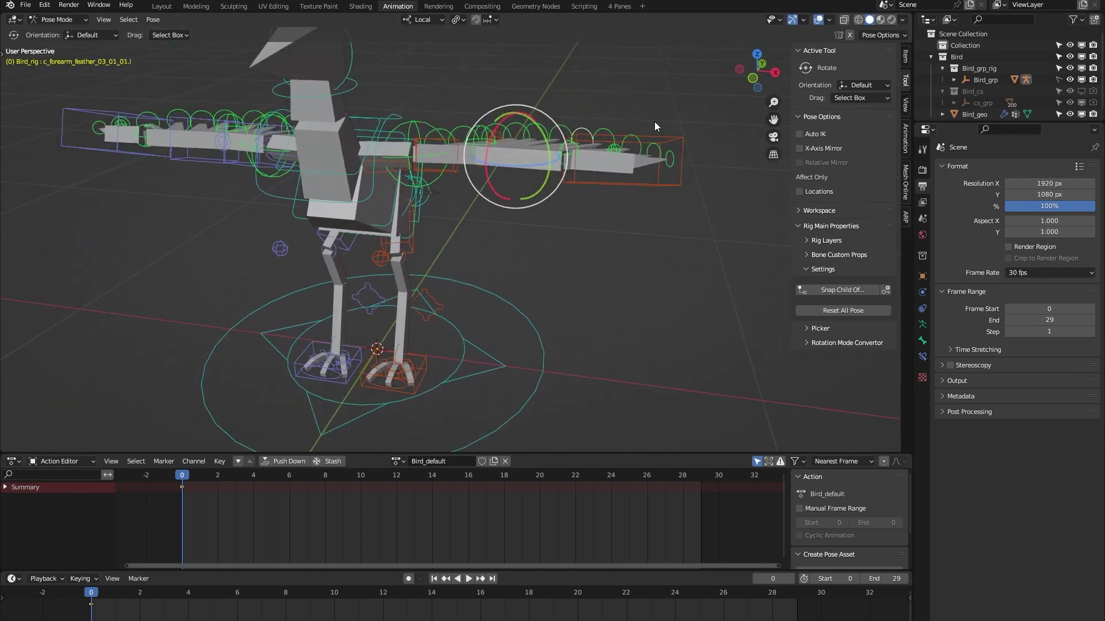
{"action": "left_click", "coordinate": [671, 134]}
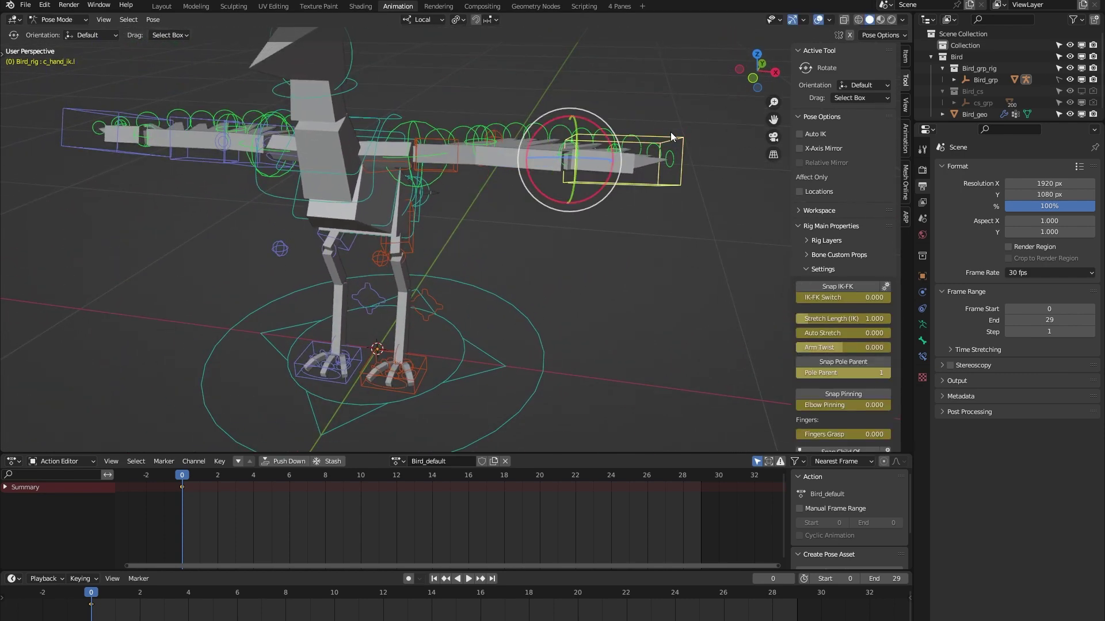
{"action": "left_click", "coordinate": [841, 286]}
Select the c_foot_ik.l controller on the left foot, try moving it, and undo the move.
{"action": "middle_click_drag", "start_coordinate": [622, 275], "coordinate": [540, 301]}
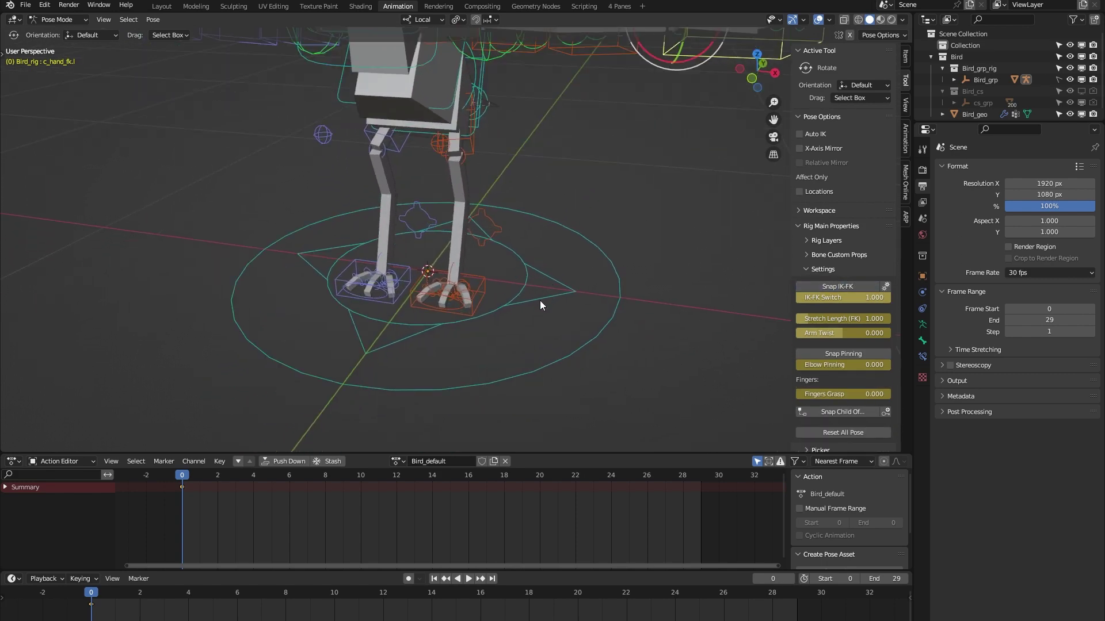
{"action": "scroll", "coordinate": [497, 307], "scroll_direction": "up", "scroll_amount": 5}
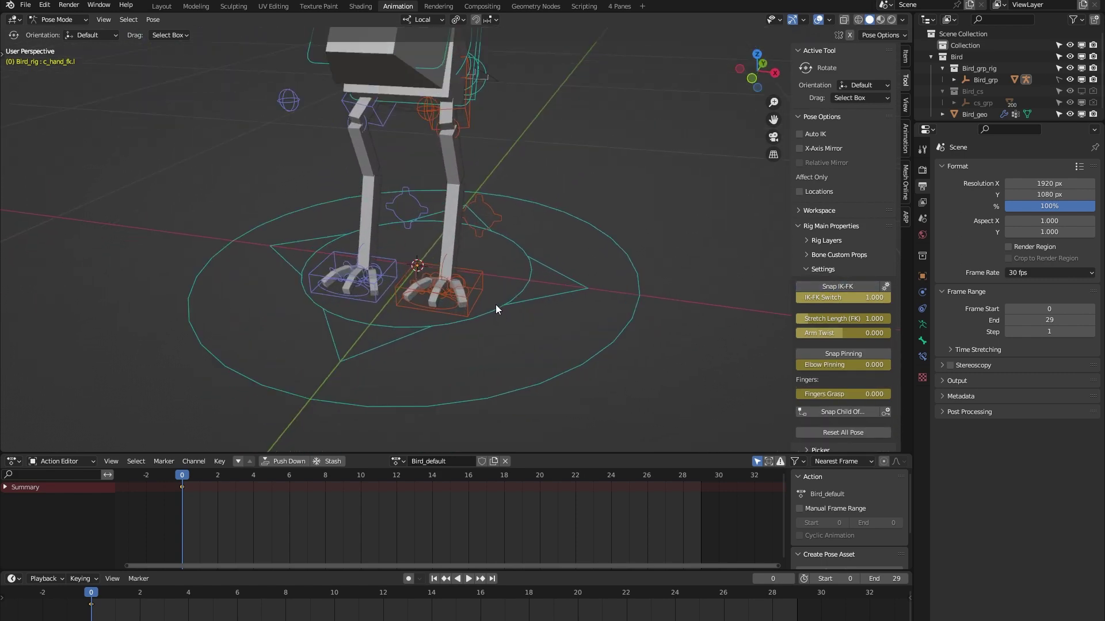
{"action": "left_click", "coordinate": [478, 262]}
{"action": "middle_click_drag", "start_coordinate": [498, 334], "coordinate": [434, 330]}
{"action": "scroll", "coordinate": [432, 320], "scroll_direction": "down", "scroll_amount": 3}
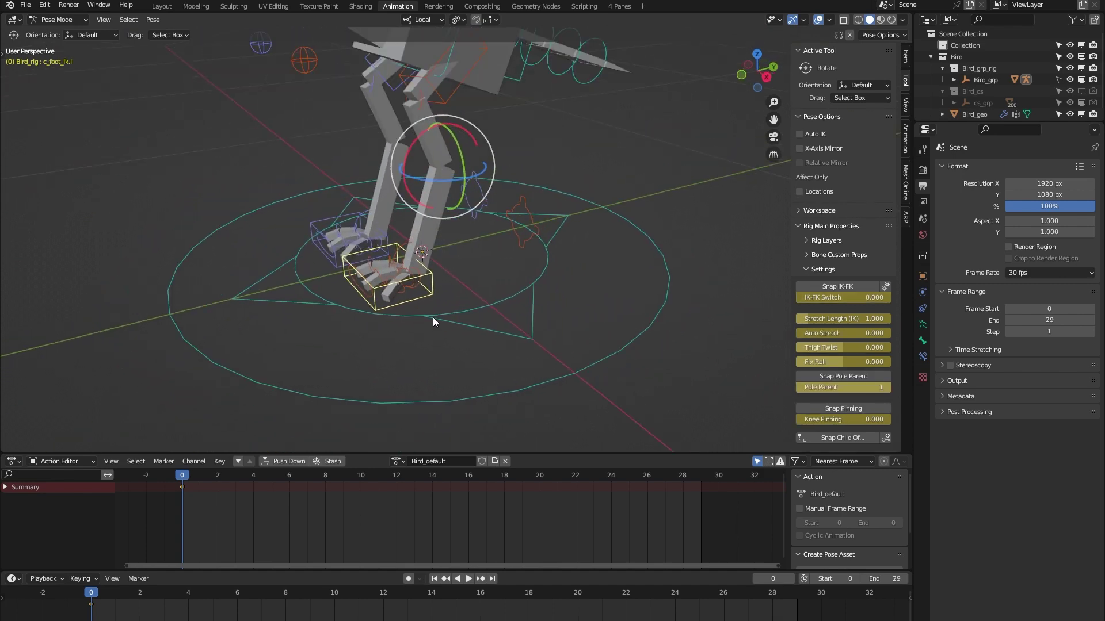
{"action": "key", "text": "w"}
{"action": "left_click_drag", "start_coordinate": [447, 144], "coordinate": [427, 101]}
{"action": "key", "text": "ctrl+z"}
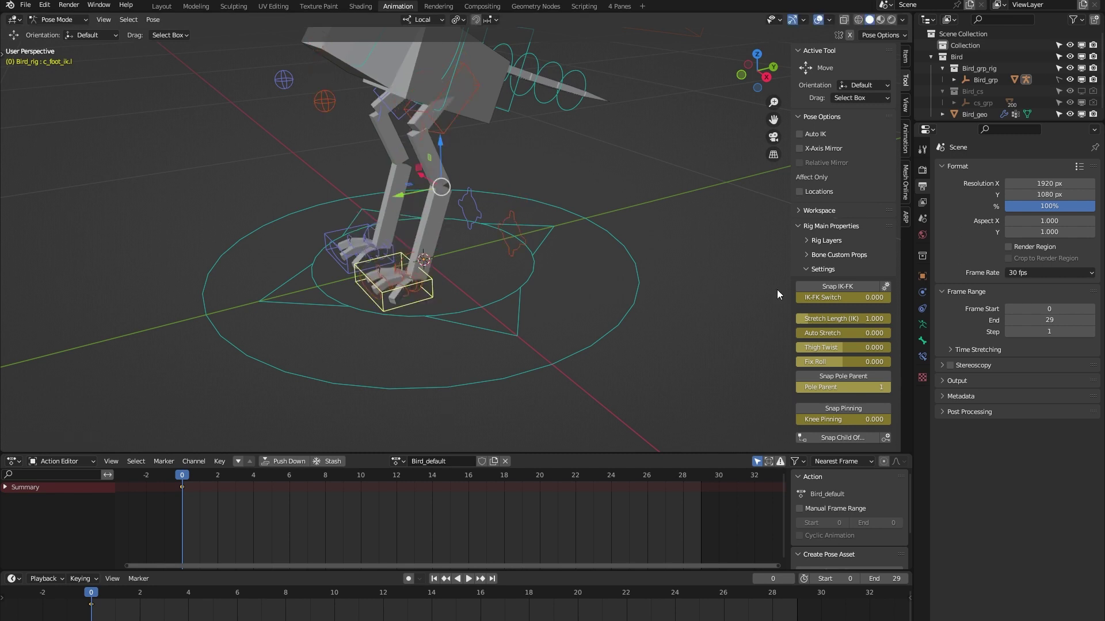
Snap the left leg from IK to FK and try rotating the c_thigh_fk.l controller.
{"action": "left_click", "coordinate": [855, 284]}
{"action": "left_click", "coordinate": [447, 137]}
{"action": "key", "text": "shift+space"}
{"action": "key", "text": "r"}
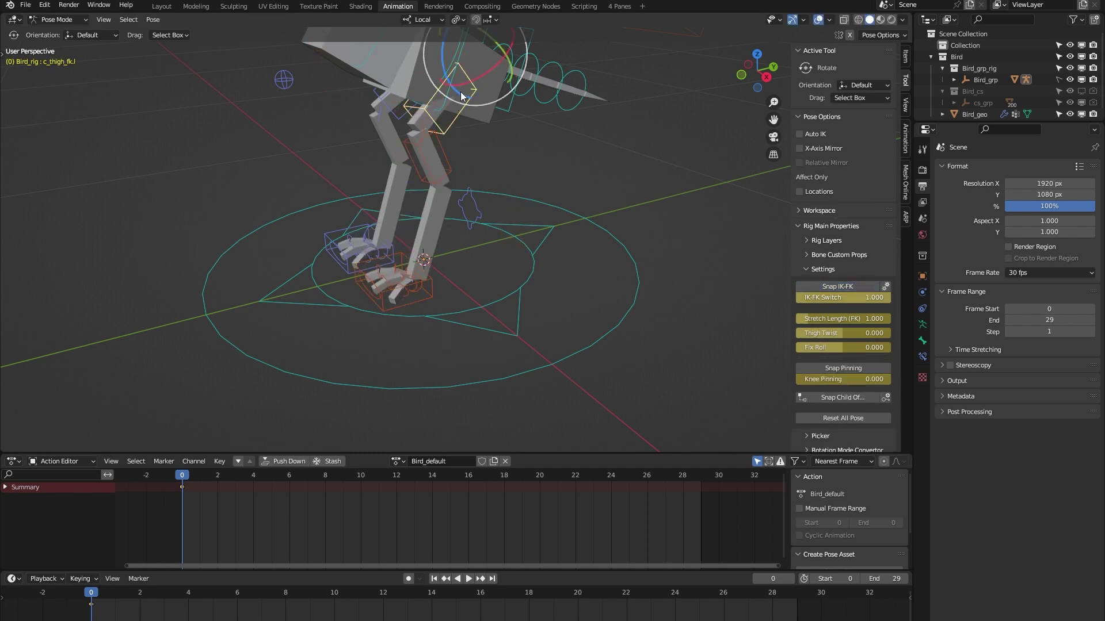
{"action": "left_click_drag", "start_coordinate": [468, 81], "coordinate": [466, 135]}
{"action": "middle_click_drag", "start_coordinate": [410, 361], "coordinate": [426, 361]}
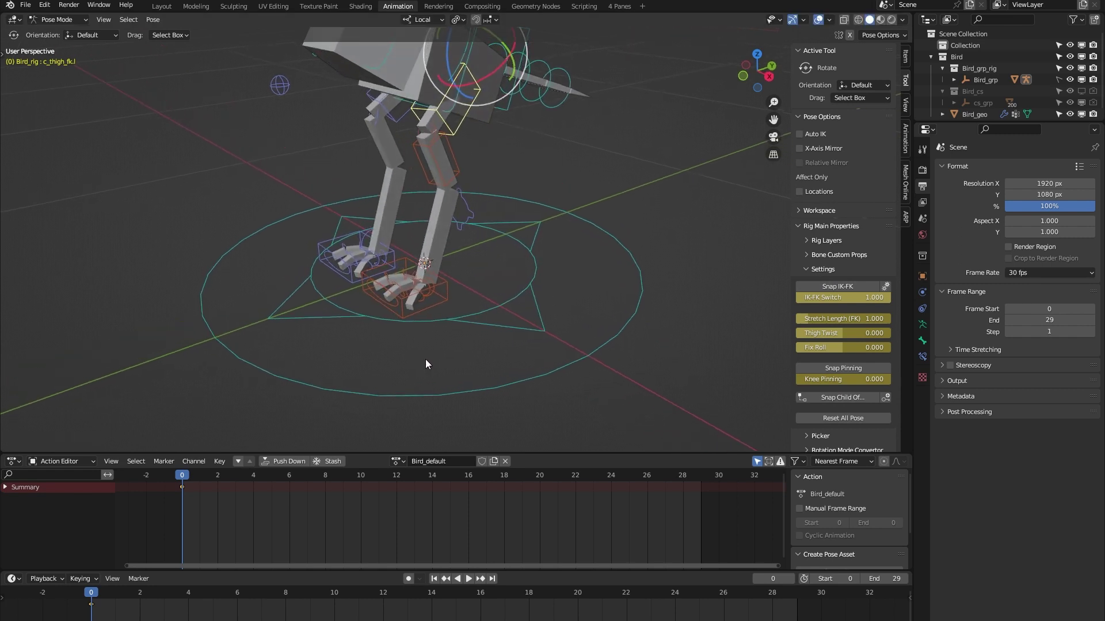
Snap the left leg back to IK and set Auto Stretch to 1 on the c_foot_ik.l controller.
{"action": "left_click", "coordinate": [840, 286]}
{"action": "left_click", "coordinate": [446, 283]}
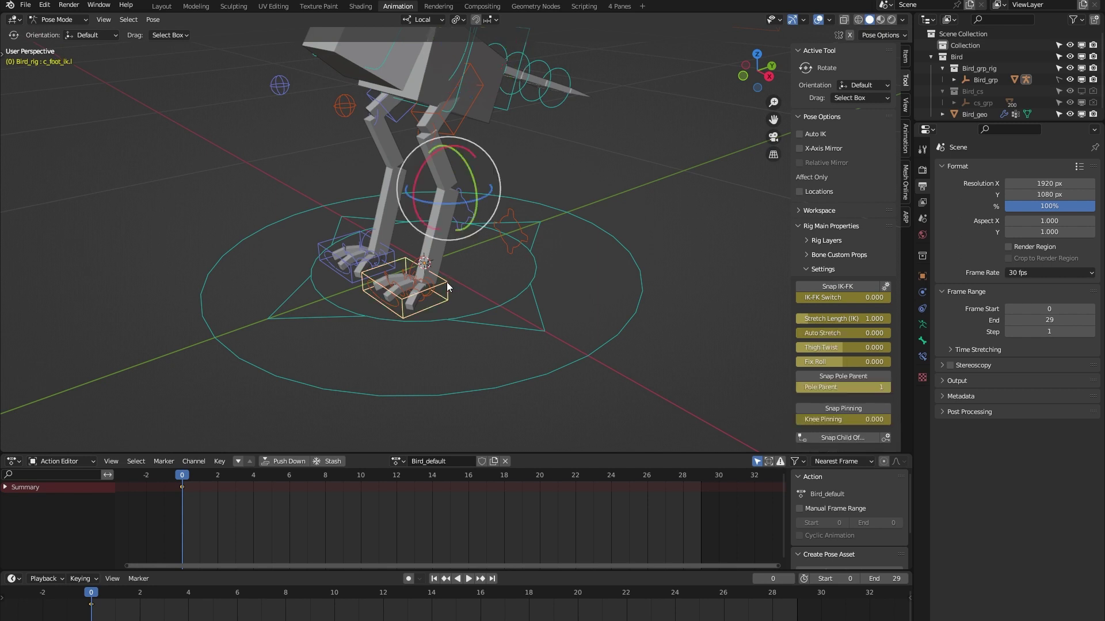
{"action": "left_click", "coordinate": [828, 332]}
{"action": "type", "text": "1"}
{"action": "key", "text": "Return"}
Try stretching the left leg by moving c_foot_ik.l far downward, undo it, and set Auto Stretch to 0.
{"action": "key", "text": "g"}
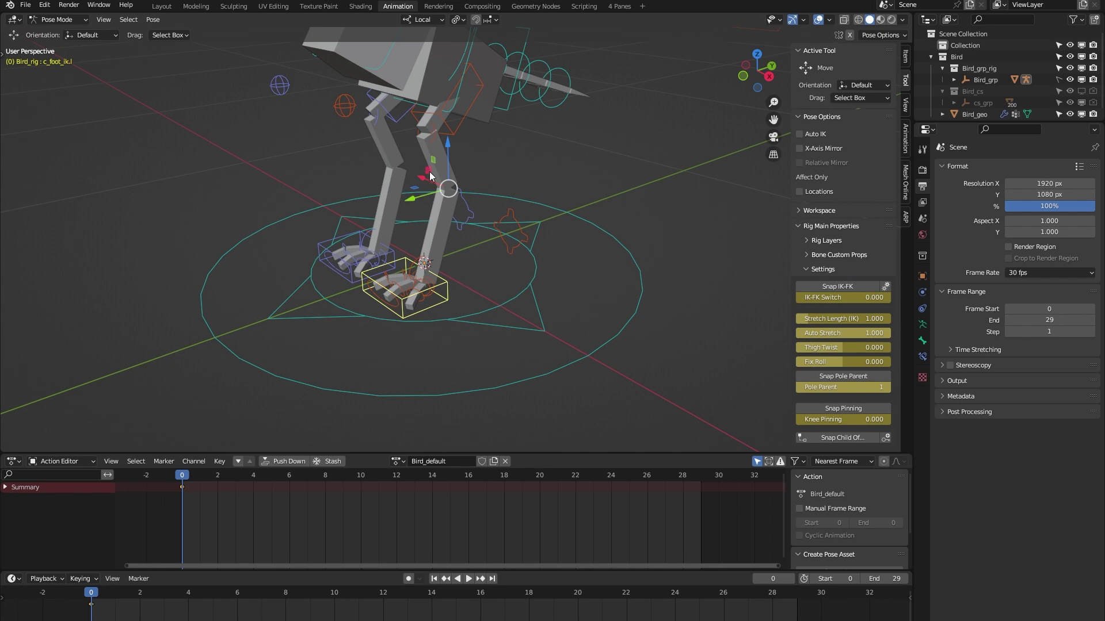
{"action": "left_click_drag", "start_coordinate": [429, 172], "coordinate": [377, 326]}
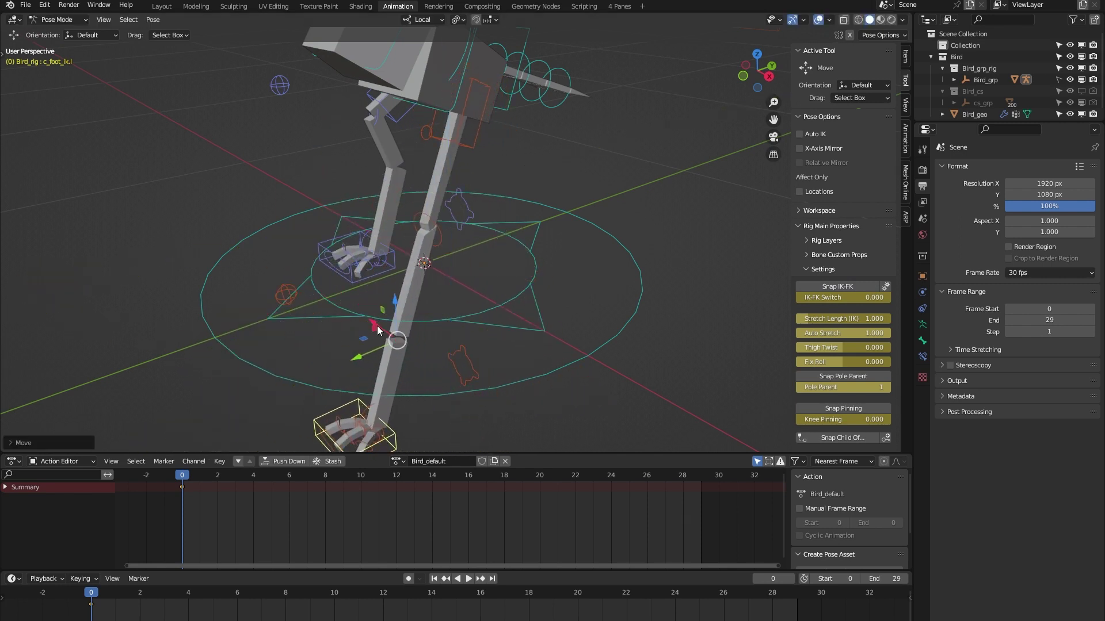
{"action": "key", "text": "ctrl+z"}
{"action": "left_click", "coordinate": [839, 334]}
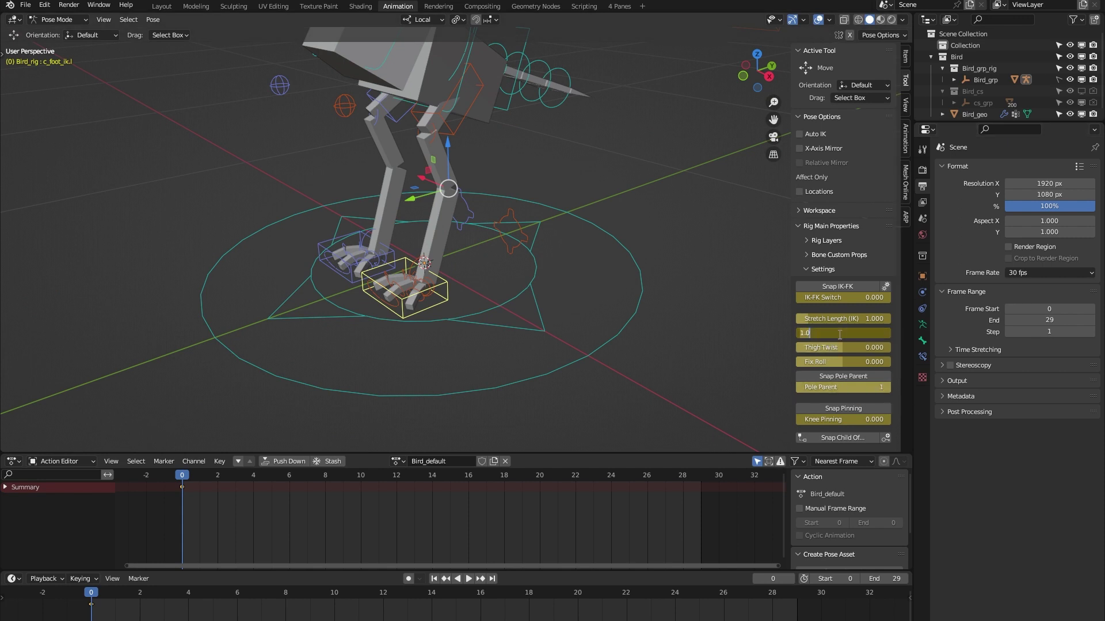
{"action": "type", "text": "0"}
{"action": "key", "text": "Return"}
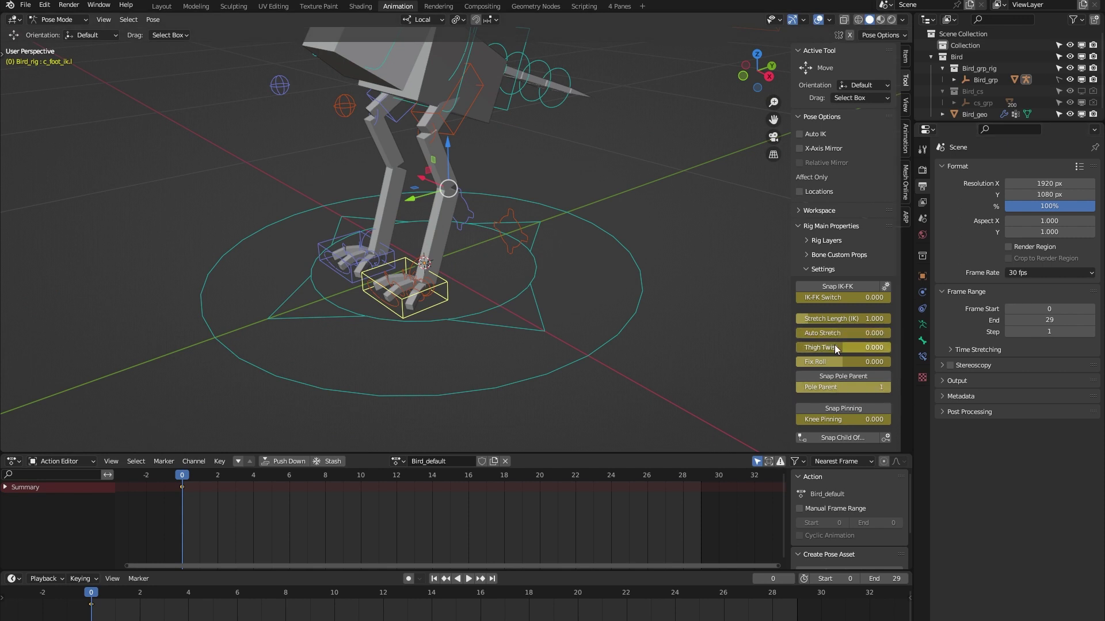
Try adjusting the left leg's Thigh Twist, and try moving the c_foot_ik.l controller.
{"action": "mouse_move", "coordinate": [830, 347]}
{"action": "left_mouse_down"}
{"action": "mouse_move", "coordinate": [848, 347]}
{"action": "mouse_move", "coordinate": [826, 347]}
{"action": "mouse_move", "coordinate": [837, 347]}
{"action": "left_mouse_up"}
{"action": "middle_click_drag", "start_coordinate": [410, 403], "coordinate": [409, 348]}
{"action": "left_click_drag", "start_coordinate": [425, 170], "coordinate": [461, 123]}
{"action": "key", "text": "ctrl+z"}
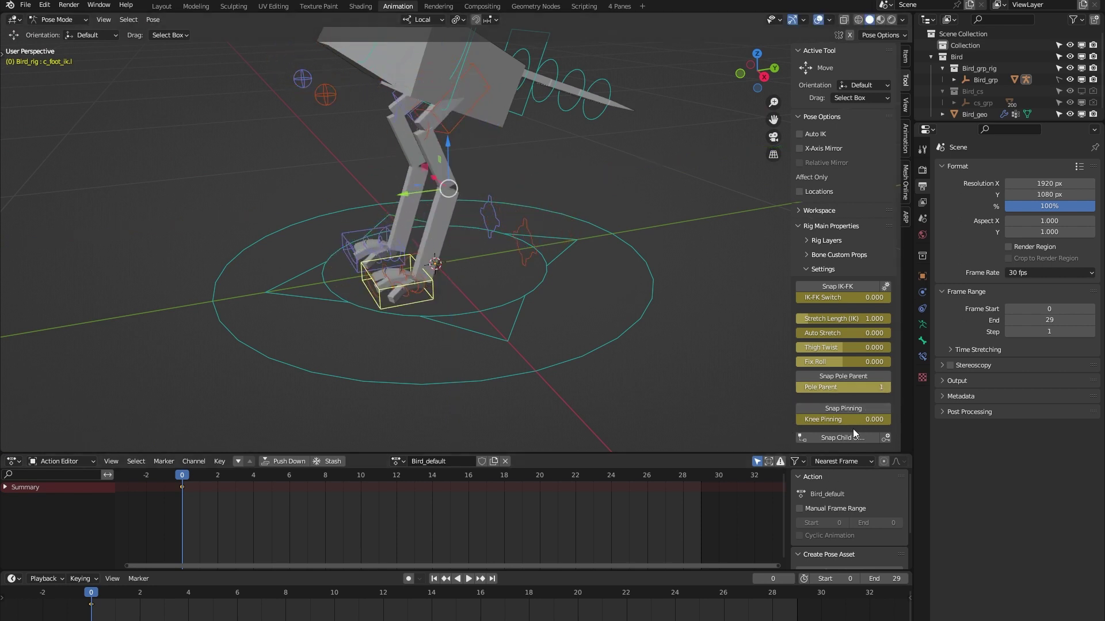
Set the left leg's Knee Pinning to 1 and try moving the c_foot_ik.l controller.
{"action": "left_click", "coordinate": [854, 419]}
{"action": "type", "text": "1"}
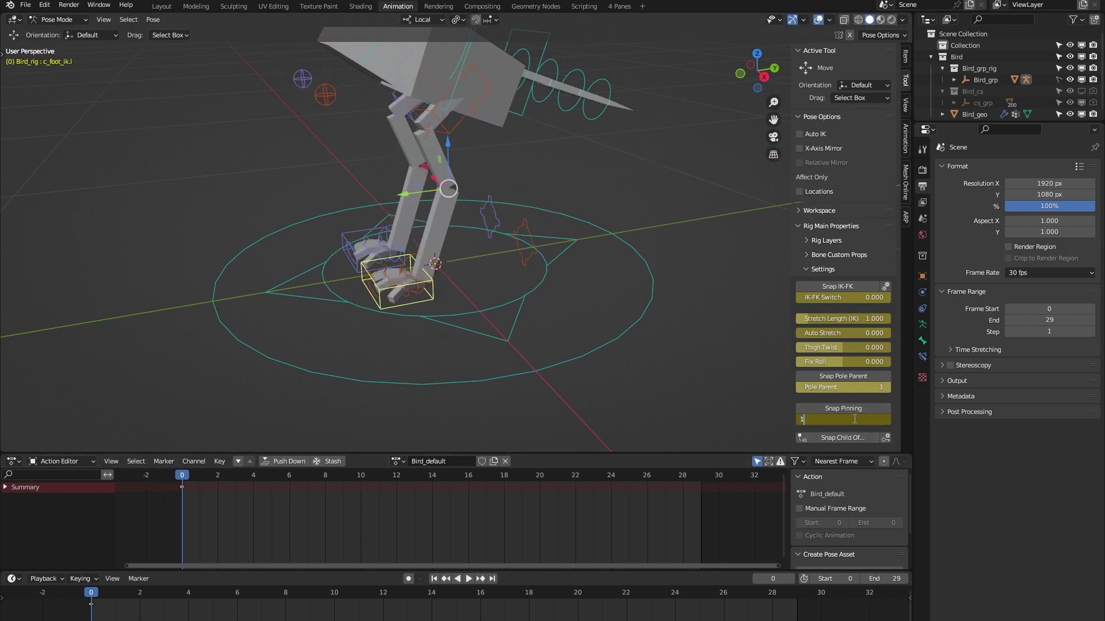
{"action": "key", "text": "Return"}
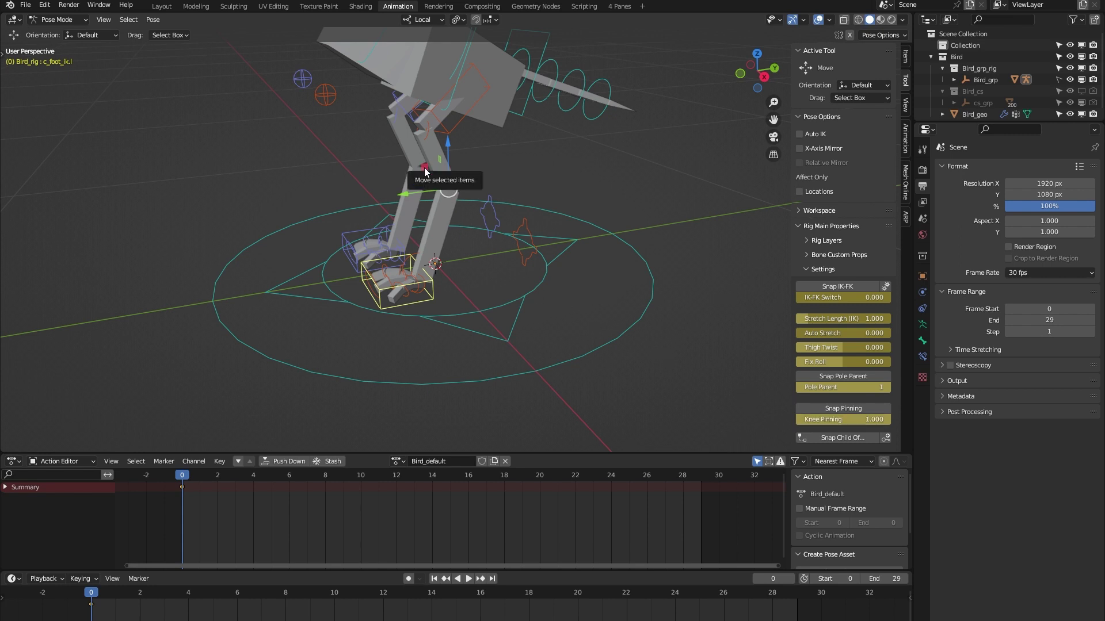
{"action": "left_click_drag", "start_coordinate": [429, 175], "coordinate": [464, 134], "text": "shift"}
{"action": "left_click_drag", "start_coordinate": [514, 177], "coordinate": [489, 136]}
{"action": "right_click", "coordinate": [489, 136]}
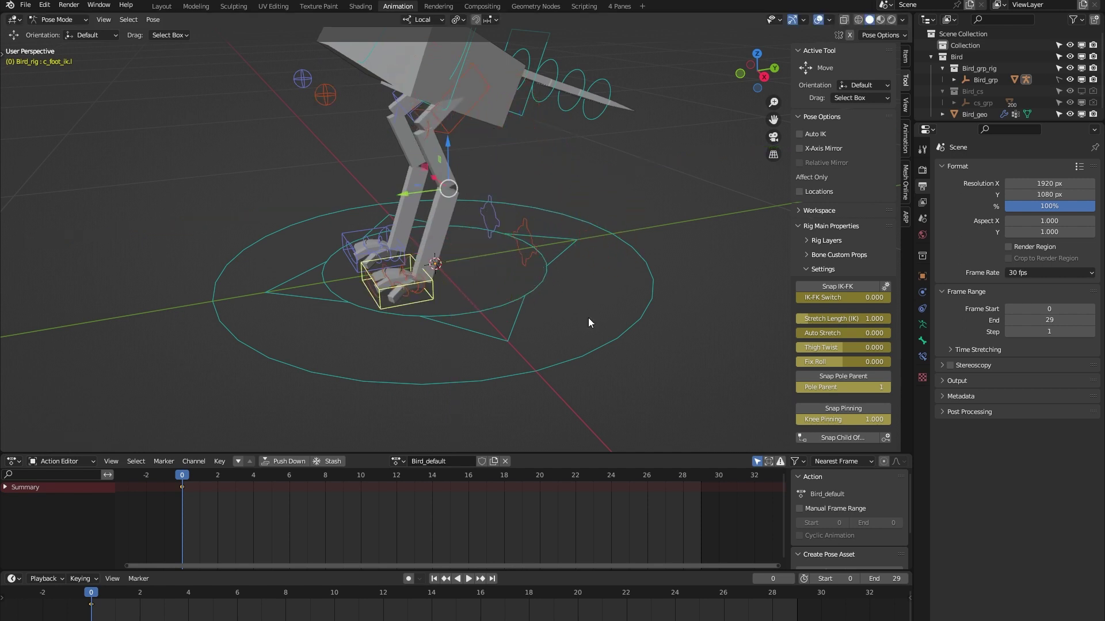
Set the left leg's Knee Pinning back to 0.
{"action": "double_click", "coordinate": [866, 414]}
{"action": "type", "text": "0"}
{"action": "key", "text": "Return"}
Select the c_toes_ik.l controller, try rotating the left toes with it, and undo the rotation.
{"action": "scroll", "coordinate": [849, 395], "scroll_direction": "down", "scroll_amount": 2}
{"action": "middle_click_drag", "start_coordinate": [371, 354], "coordinate": [411, 238]}
{"action": "scroll", "coordinate": [412, 242], "scroll_direction": "up", "scroll_amount": 2}
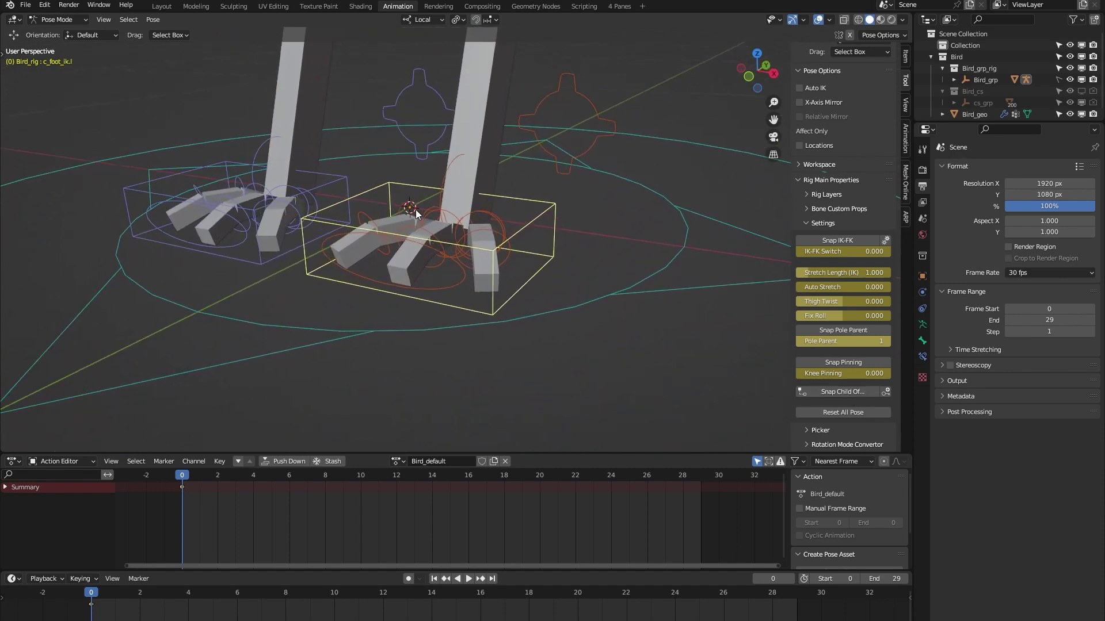
{"action": "left_click", "coordinate": [431, 289]}
{"action": "key", "text": "shift+space"}
{"action": "key", "text": "r"}
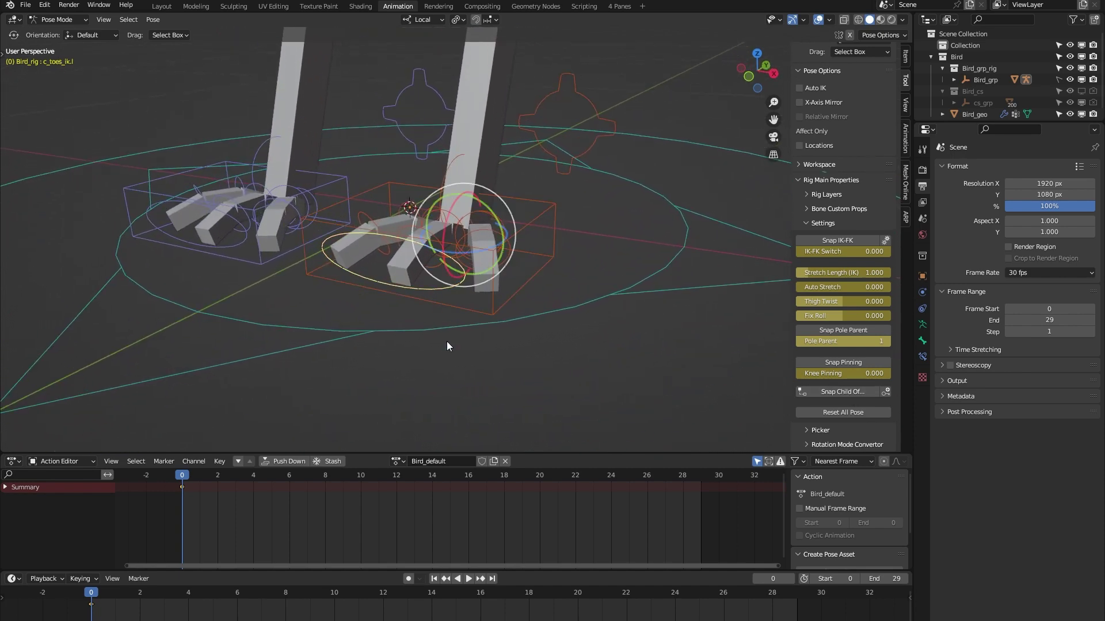
{"action": "middle_click_drag", "start_coordinate": [447, 340], "coordinate": [418, 334]}
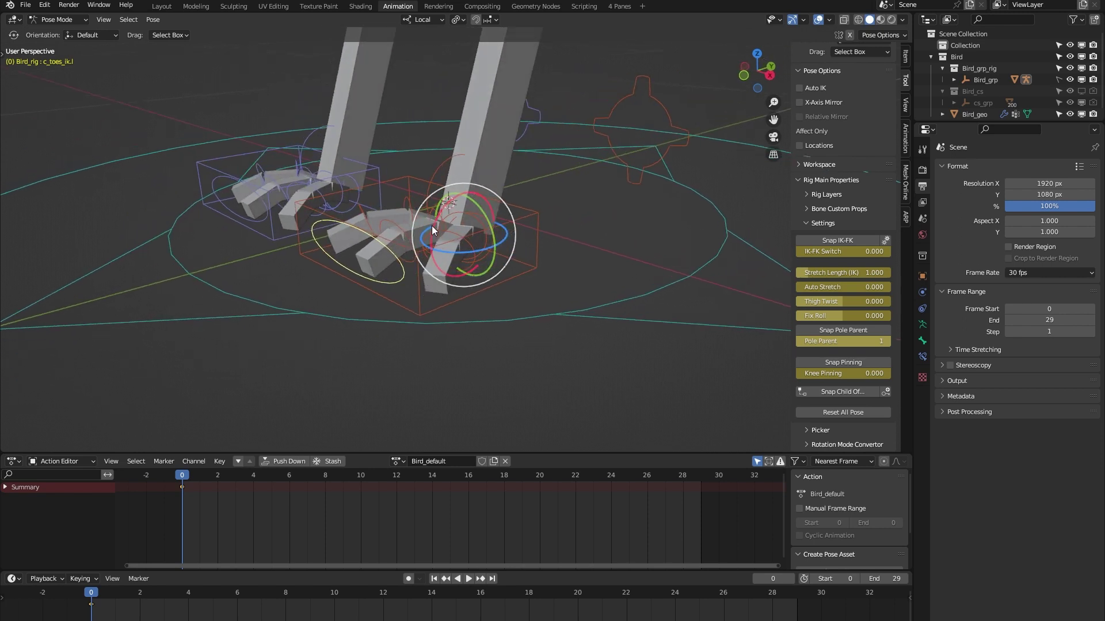
{"action": "left_click_drag", "start_coordinate": [430, 230], "coordinate": [431, 245]}
{"action": "key", "text": "ctrl+z"}
{"action": "key", "text": "ctrl+z"}
Select the c_foot_01.l controller and try rotating the left foot about its local X axis.
{"action": "left_click", "coordinate": [433, 195]}
{"action": "middle_click_drag", "start_coordinate": [432, 195], "coordinate": [408, 222]}
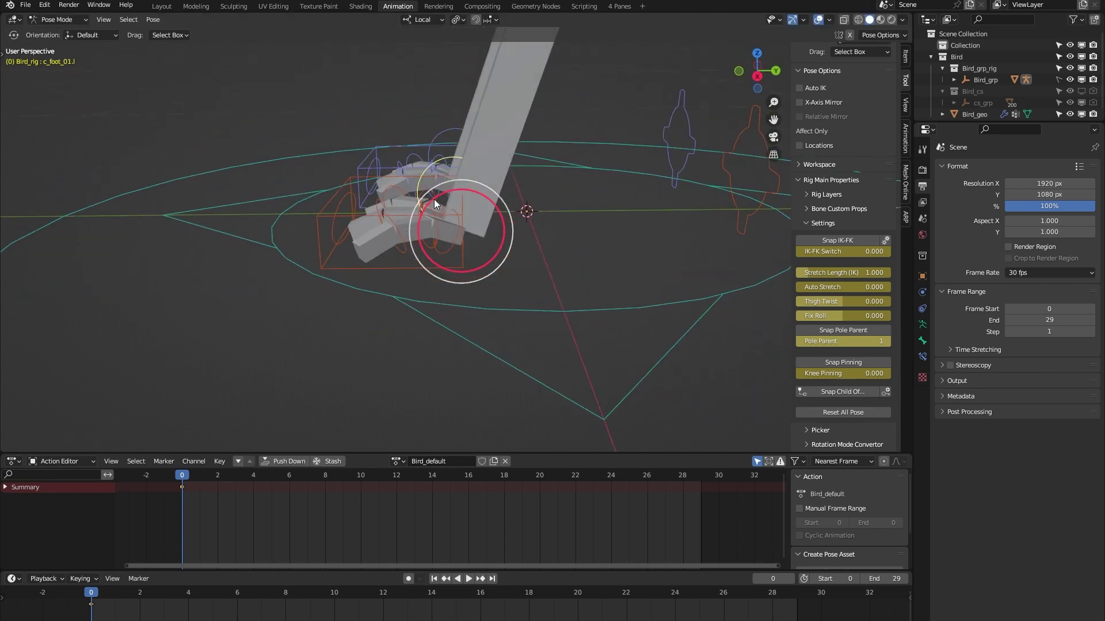
{"action": "left_click_drag", "start_coordinate": [434, 199], "coordinate": [430, 225]}
{"action": "mouse_move", "coordinate": [429, 226]}
{"action": "middle_mouse_down"}
{"action": "mouse_move", "coordinate": [397, 224]}
{"action": "mouse_move", "coordinate": [420, 225]}
{"action": "middle_mouse_up"}
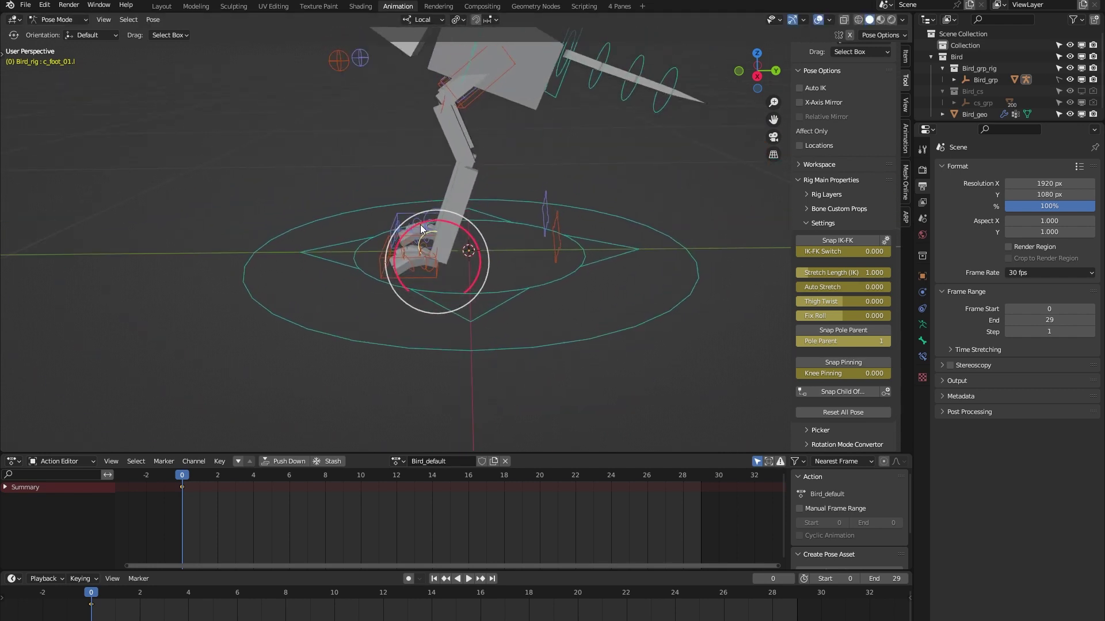
{"action": "left_click_drag", "start_coordinate": [420, 226], "coordinate": [405, 239]}
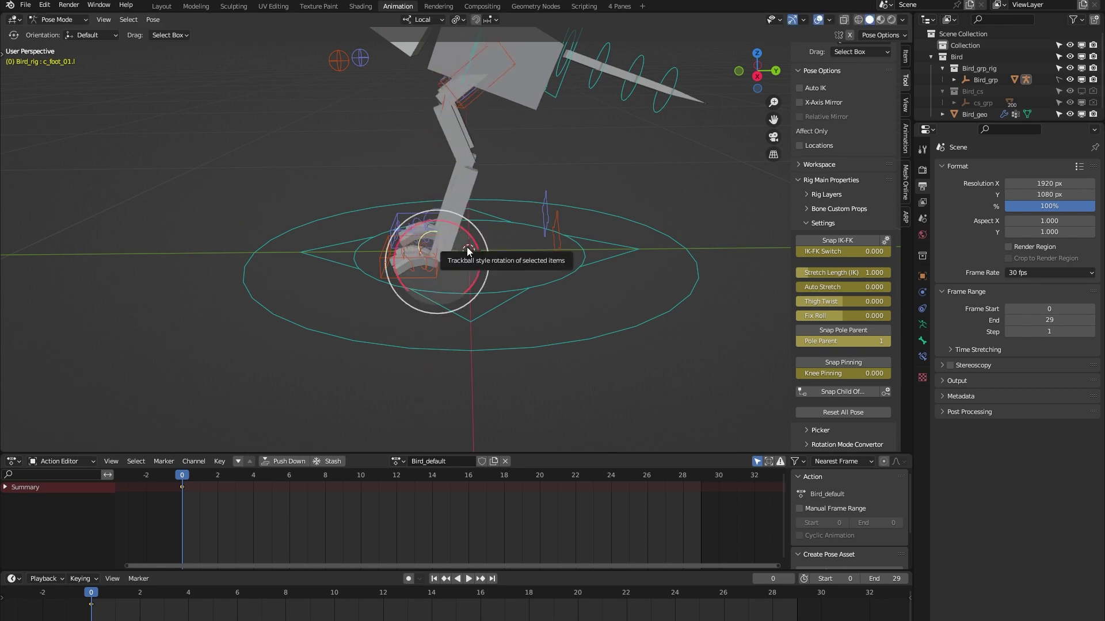
Select the c_foot_roll_cursor.l controller, try moving it along its local X axis, and cancel the move.
{"action": "middle_click_drag", "start_coordinate": [541, 291], "coordinate": [590, 309]}
{"action": "left_click", "coordinate": [534, 210]}
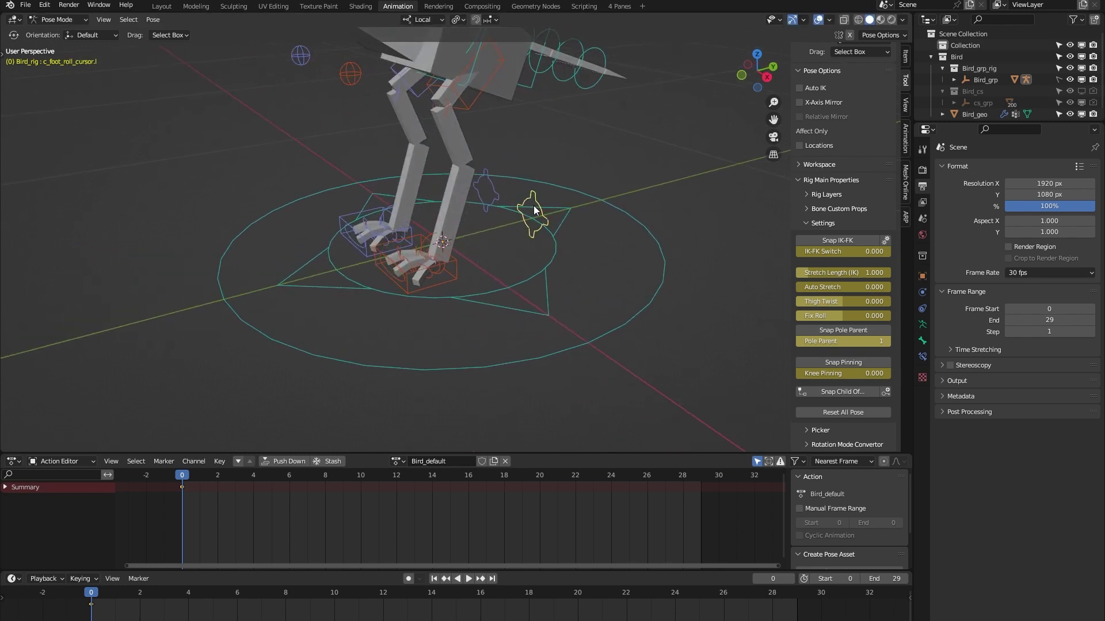
{"action": "key", "text": "shift+space"}
{"action": "key", "text": "g"}
{"action": "middle_click_drag", "start_coordinate": [501, 289], "coordinate": [516, 262]}
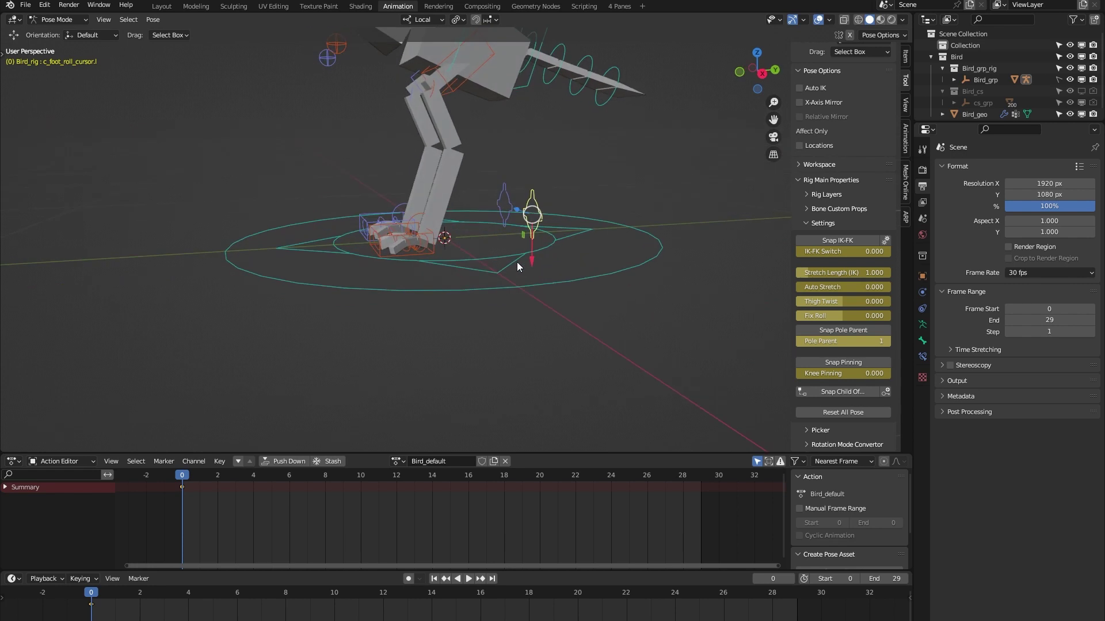
{"action": "left_click_drag", "start_coordinate": [533, 258], "coordinate": [534, 285]}
{"action": "right_click", "coordinate": [534, 284]}
Try moving the c_foot_roll_cursor.l controller along its local Z axis, then deselect it.
{"action": "middle_click_drag", "start_coordinate": [417, 268], "coordinate": [493, 200]}
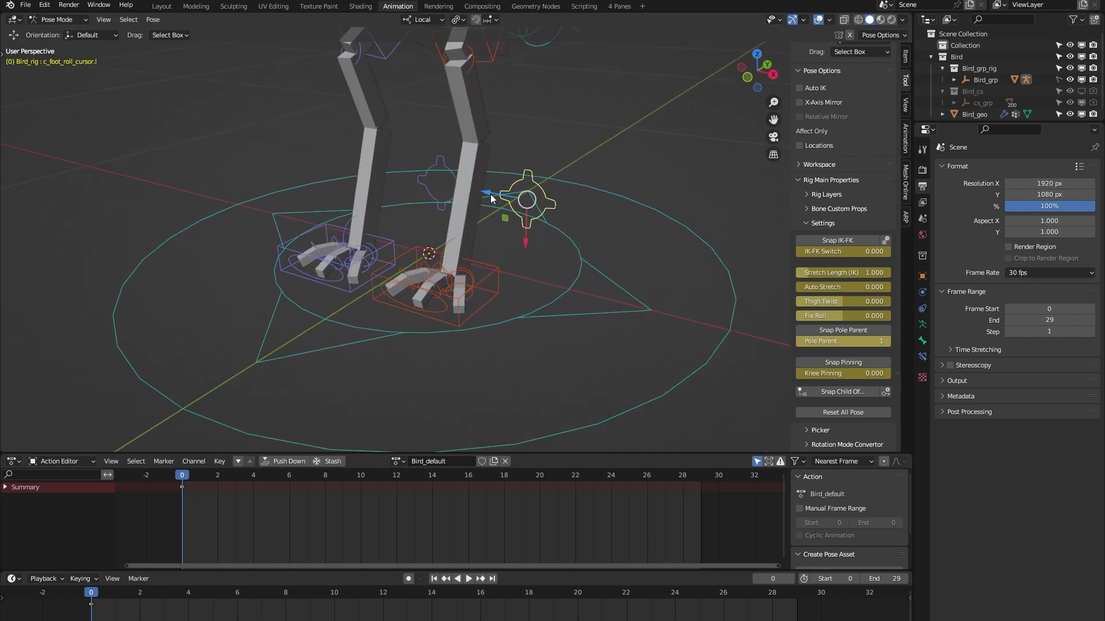
{"action": "left_click_drag", "start_coordinate": [491, 199], "coordinate": [510, 232]}
{"action": "scroll", "coordinate": [488, 243], "scroll_direction": "down", "scroll_amount": 6}
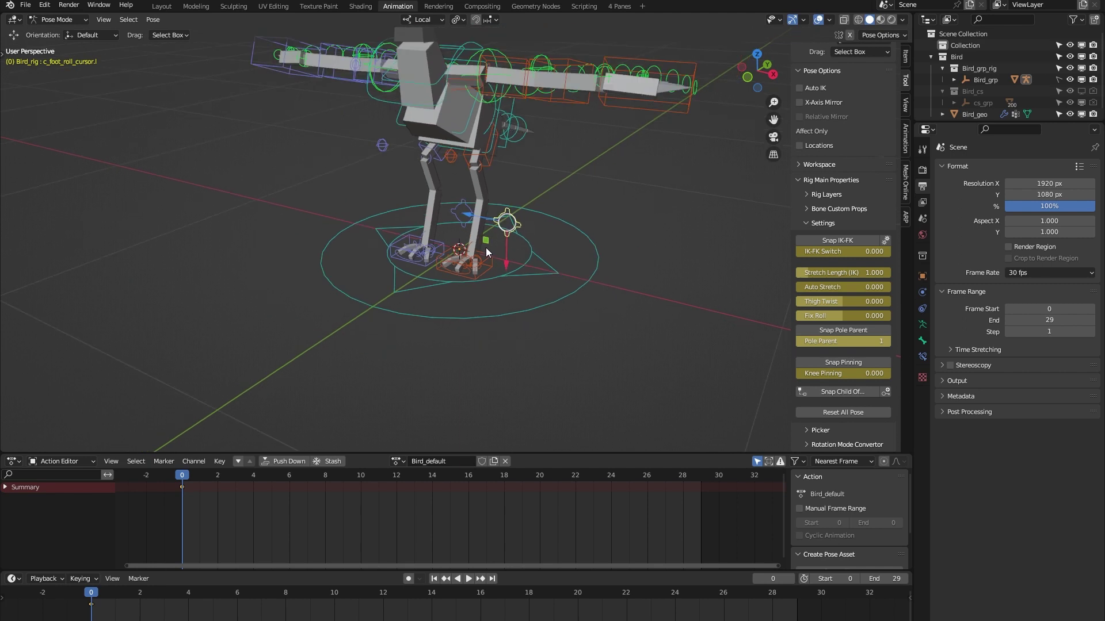
{"action": "middle_click_drag", "start_coordinate": [508, 231], "coordinate": [527, 275], "text": "shift"}
{"action": "left_click", "coordinate": [619, 253]}
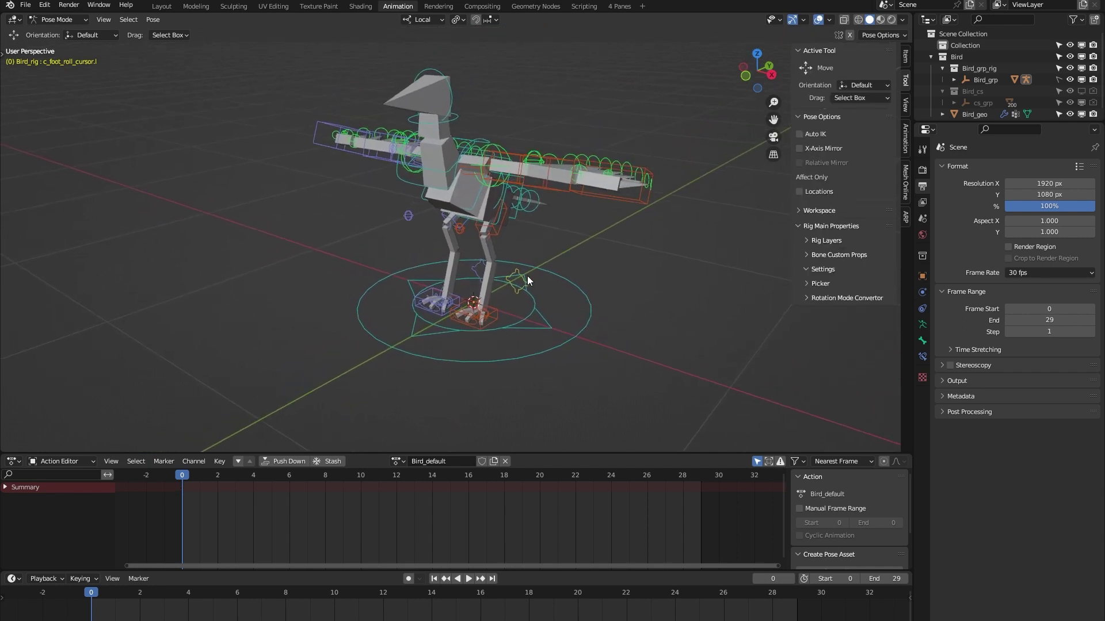